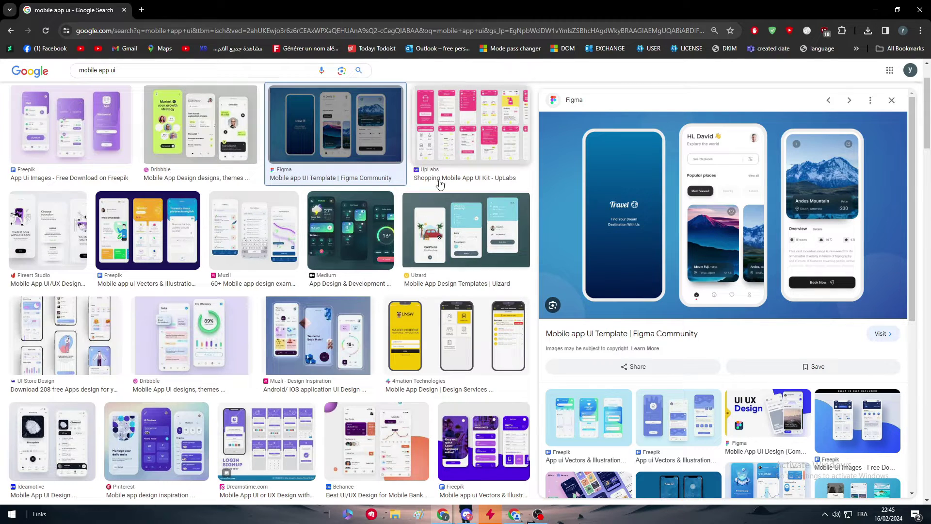
Step: Enlarge the Uizard 'Mobile App Design Templates' CarPoolin thumbnail as the reference image
{"action": "left_click", "coordinate": [466, 223]}
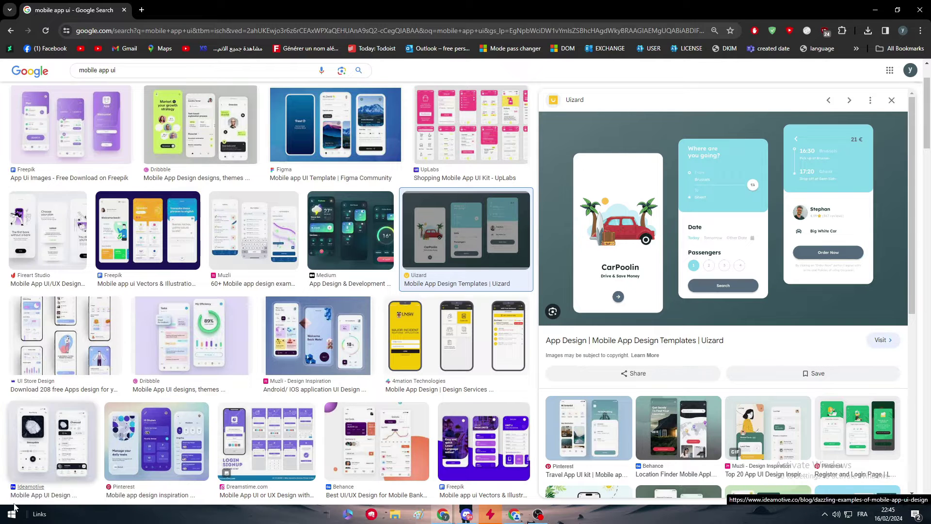
Step: Launch Justinmind from the Start menu search
{"action": "left_click", "coordinate": [6, 517]}
{"action": "type", "text": "justinmind"}
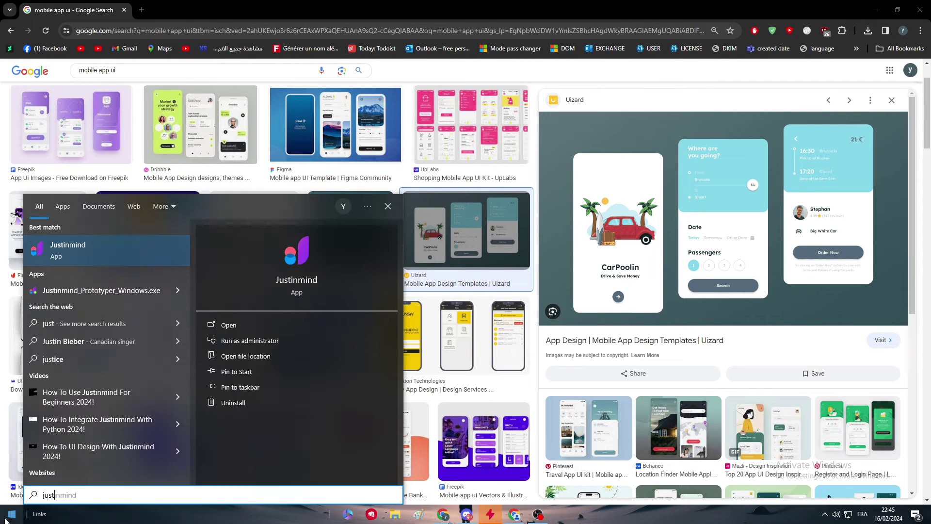
{"action": "key", "text": "Return"}
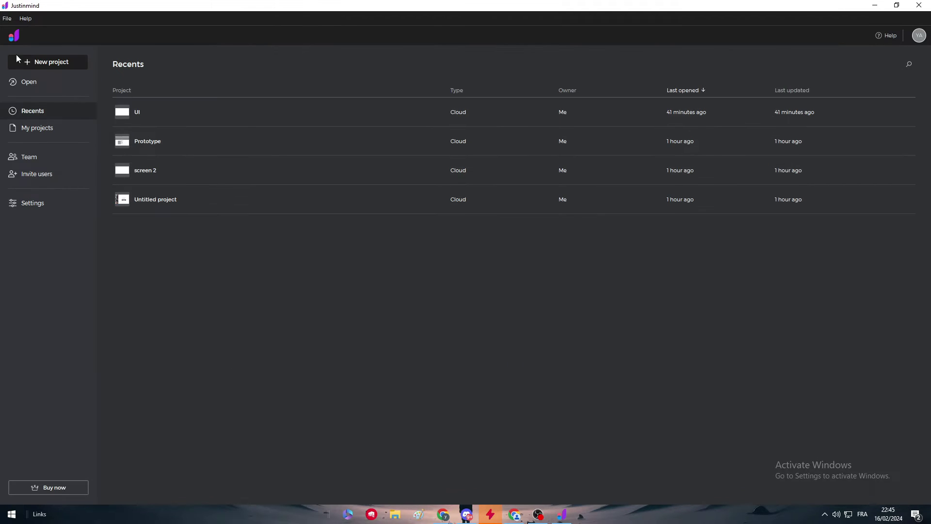
Step: Create a new Mobile project named 'Mobile app' on the iPhone 11 Pro device
{"action": "left_click", "coordinate": [19, 61]}
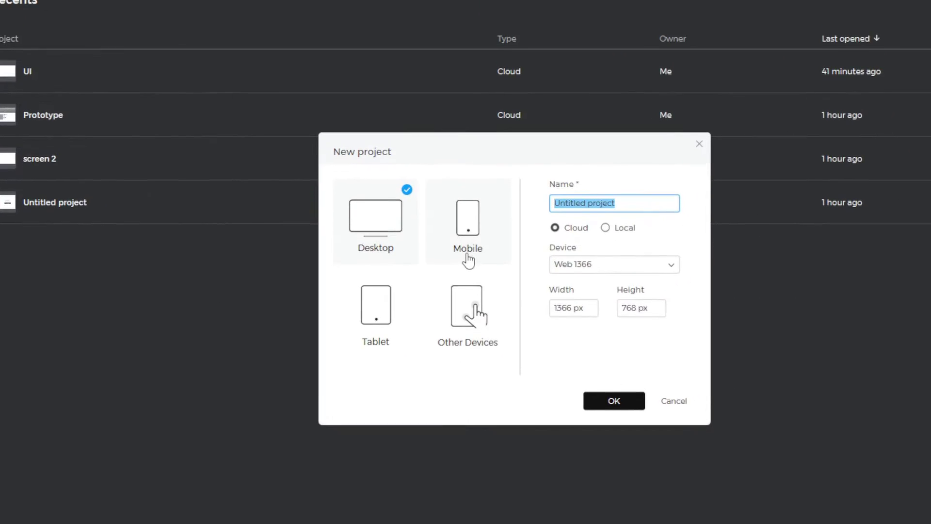
{"action": "left_click", "coordinate": [646, 357]}
{"action": "left_click", "coordinate": [649, 272]}
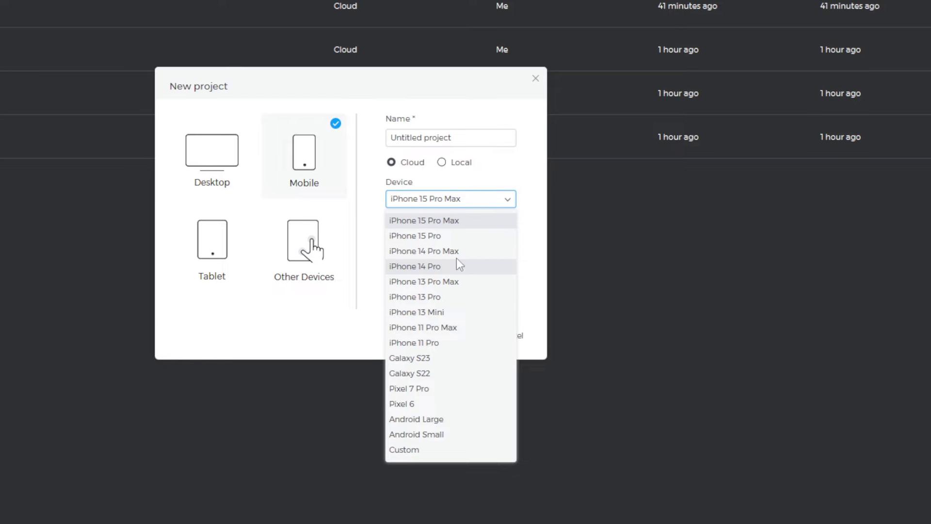
{"action": "left_click", "coordinate": [528, 221]}
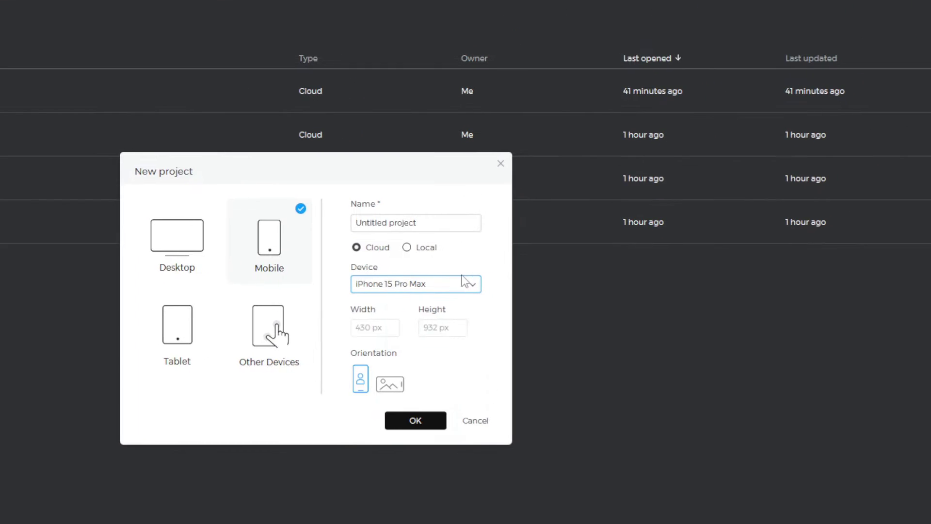
{"action": "left_click", "coordinate": [528, 221]}
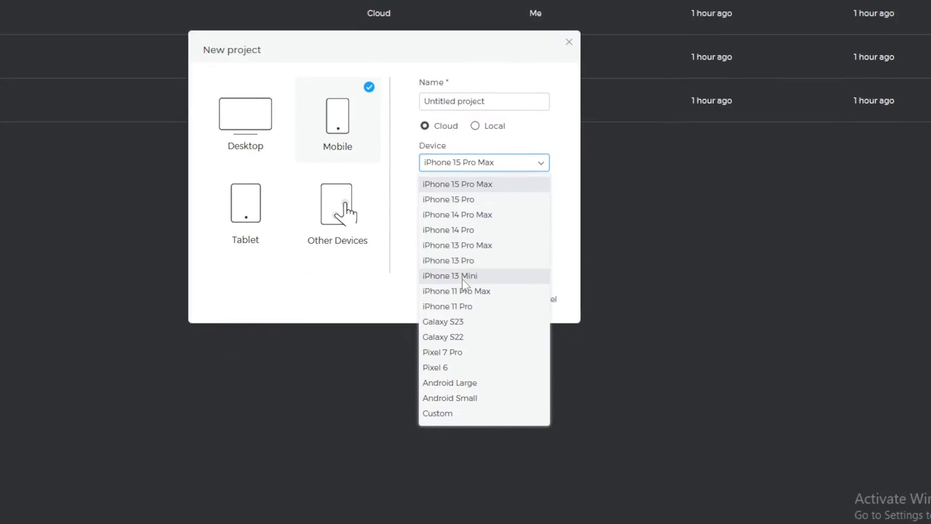
{"action": "left_click", "coordinate": [468, 269]}
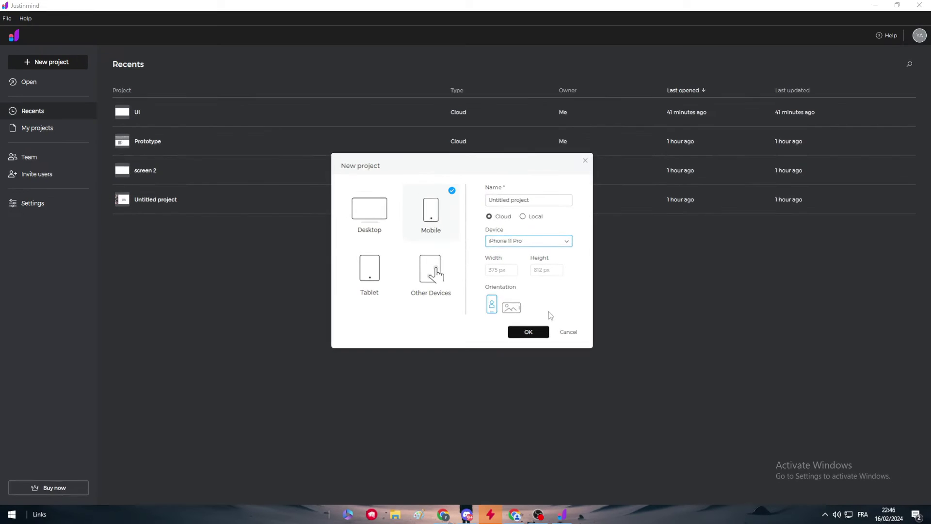
{"action": "triple_click", "coordinate": [531, 200]}
{"action": "type", "text": "Mobile app"}
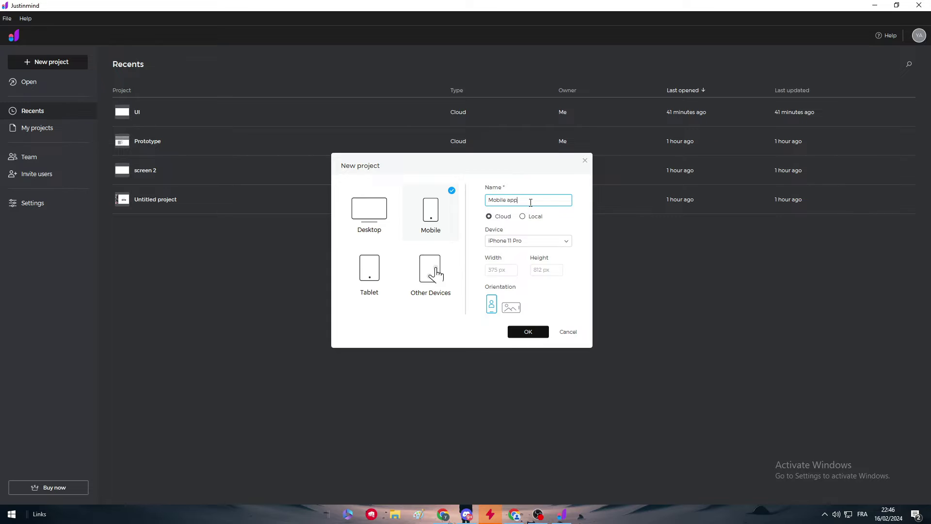
{"action": "key", "text": "Return"}
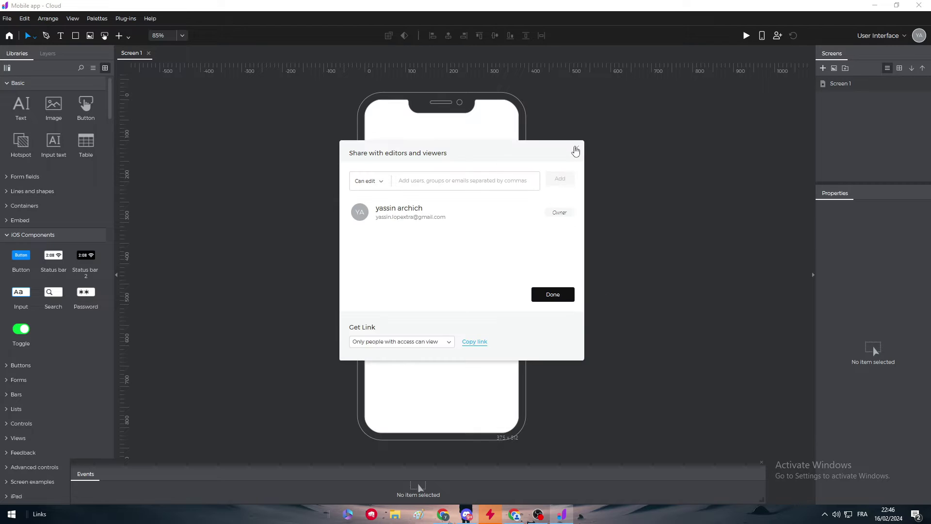
Step: Place the iOS Status bar 2 at the phone's top and stretch it to the full 375 width
{"action": "left_click", "coordinate": [576, 148]}
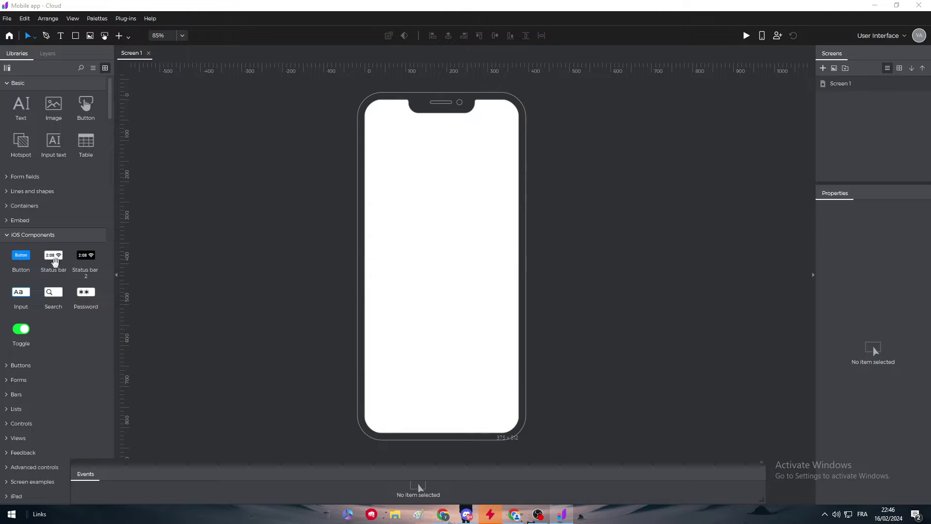
{"action": "left_click_drag", "start_coordinate": [87, 262], "coordinate": [364, 104]}
{"action": "left_click_drag", "start_coordinate": [446, 108], "coordinate": [447, 99]}
{"action": "left_click_drag", "start_coordinate": [389, 107], "coordinate": [365, 107]}
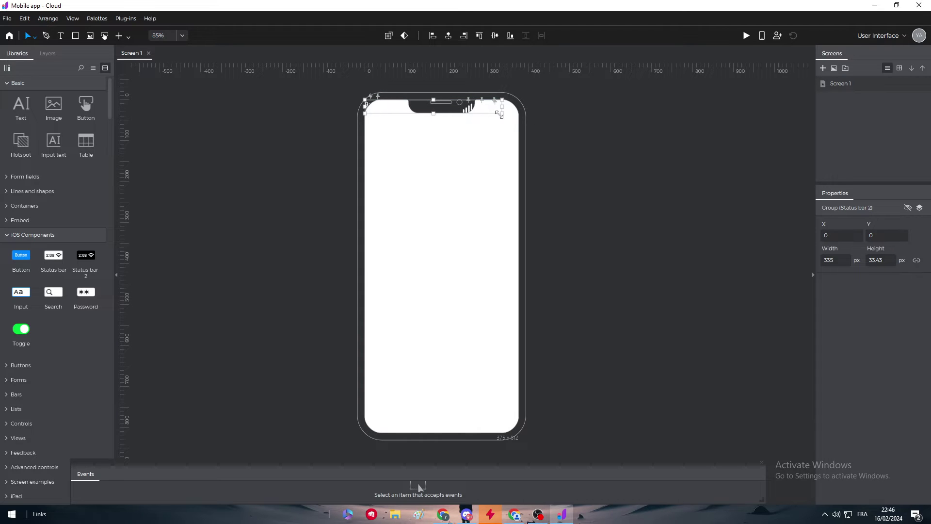
{"action": "left_click_drag", "start_coordinate": [503, 106], "coordinate": [518, 105]}
Step: Fill the status bar's wifi and battery icons with black
{"action": "double_click", "coordinate": [501, 102]}
{"action": "left_click", "coordinate": [486, 118]}
{"action": "left_click", "coordinate": [493, 114]}
{"action": "left_click", "coordinate": [492, 110]}
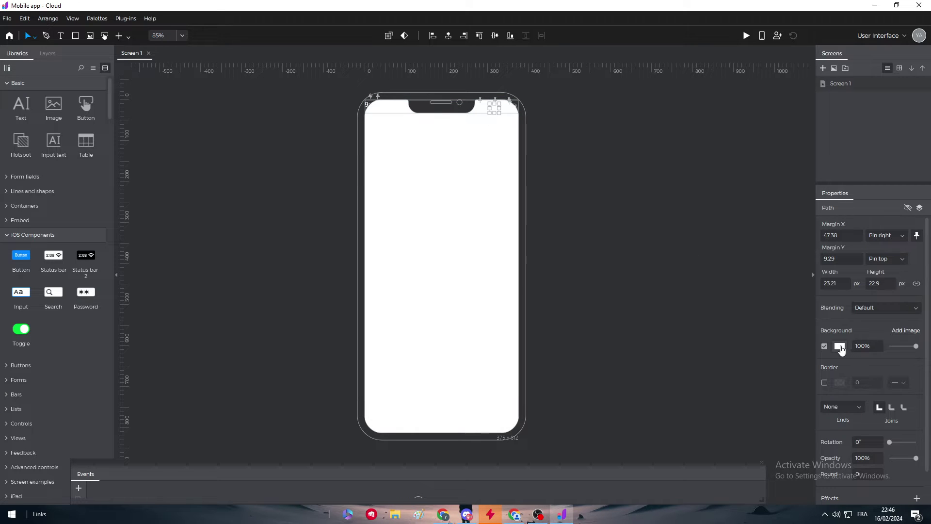
{"action": "left_click", "coordinate": [839, 346]}
{"action": "left_click", "coordinate": [511, 108]}
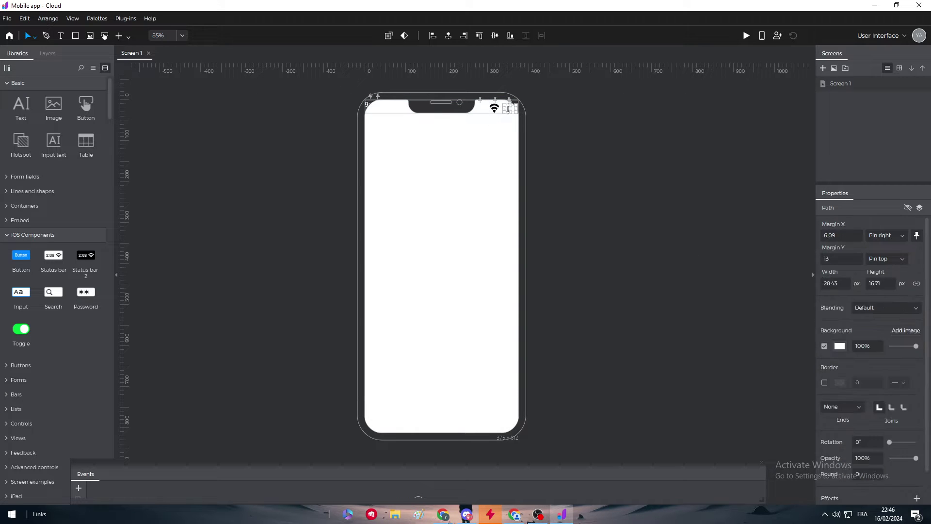
{"action": "left_click", "coordinate": [840, 346]}
{"action": "left_click", "coordinate": [860, 353]}
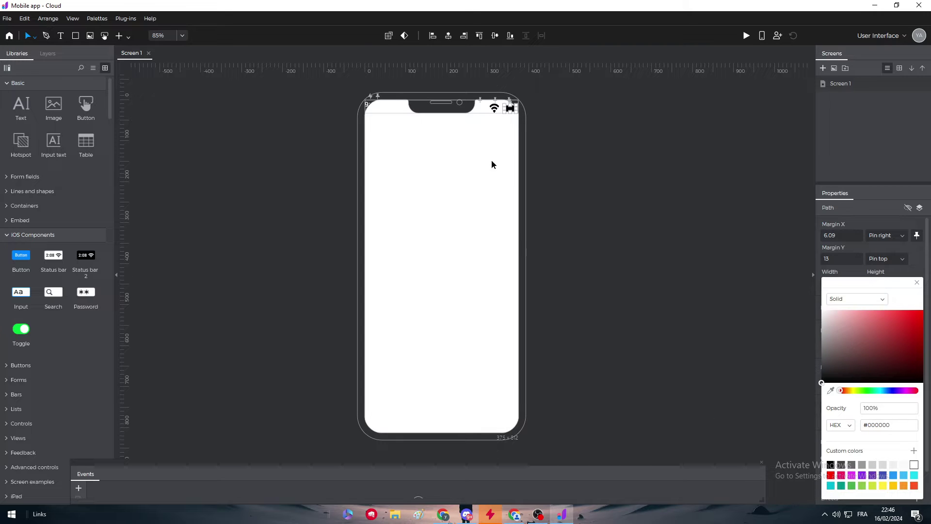
Step: Fill the status bar's signal-bars icon with black
{"action": "left_click", "coordinate": [487, 114]}
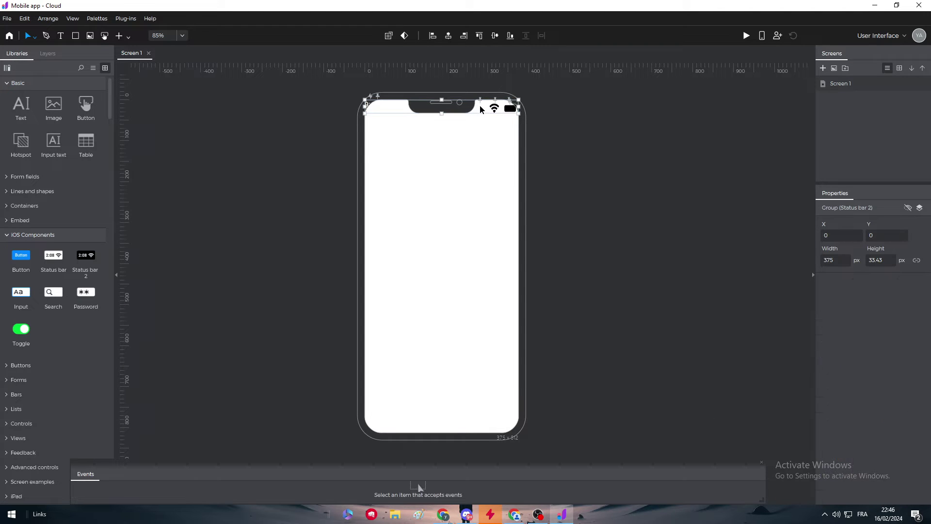
{"action": "double_click", "coordinate": [481, 111]}
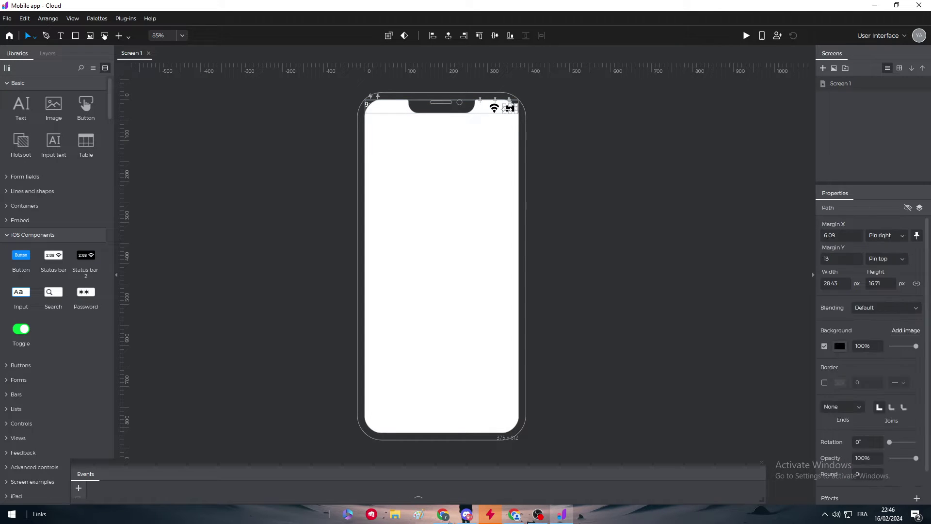
{"action": "left_click", "coordinate": [840, 345]}
{"action": "left_click", "coordinate": [860, 369]}
{"action": "left_click", "coordinate": [747, 365]}
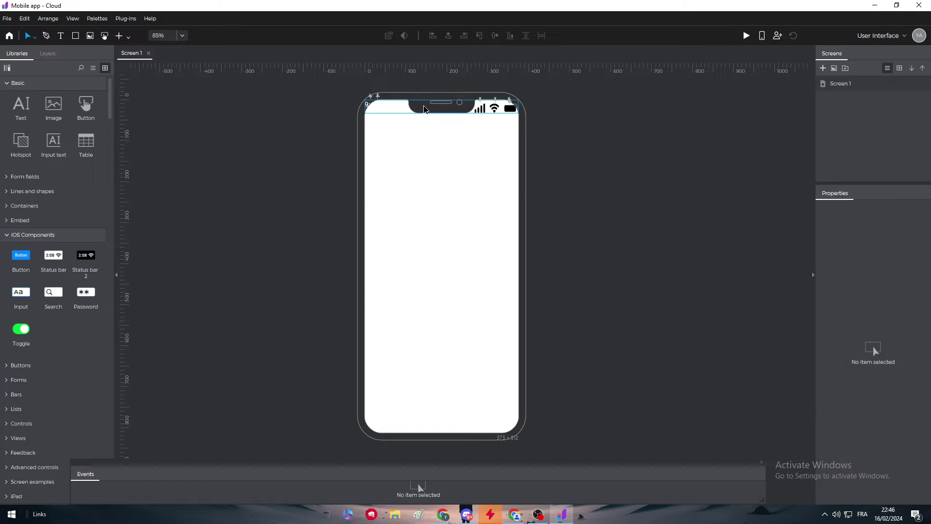
Step: Delete the old status bar and drop the 9:41 iOS status bar at the phone's top
{"action": "key", "text": "ctrl+a"}
{"action": "key", "text": "Delete"}
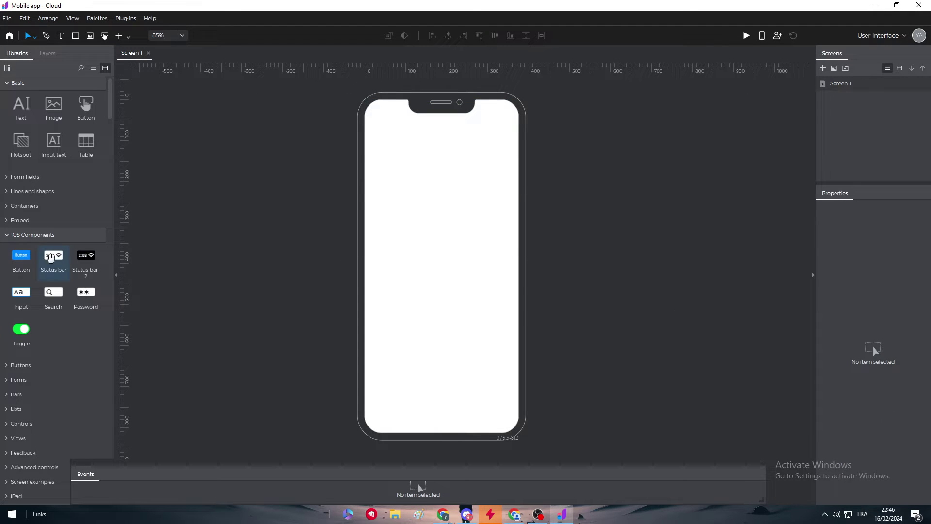
{"action": "left_click_drag", "start_coordinate": [48, 255], "coordinate": [376, 101]}
Step: Stretch the 9:41 status bar's left and right edges to the screen width
{"action": "left_click_drag", "start_coordinate": [502, 112], "coordinate": [517, 113]}
{"action": "key", "text": "super+e"}
{"action": "left_click", "coordinate": [866, 7]}
{"action": "key", "text": "ctrl+z"}
{"action": "left_click_drag", "start_coordinate": [388, 115], "coordinate": [367, 116]}
{"action": "mouse_move", "coordinate": [504, 117]}
{"action": "left_mouse_down"}
{"action": "mouse_move", "coordinate": [532, 116]}
{"action": "mouse_move", "coordinate": [501, 117]}
{"action": "left_mouse_up"}
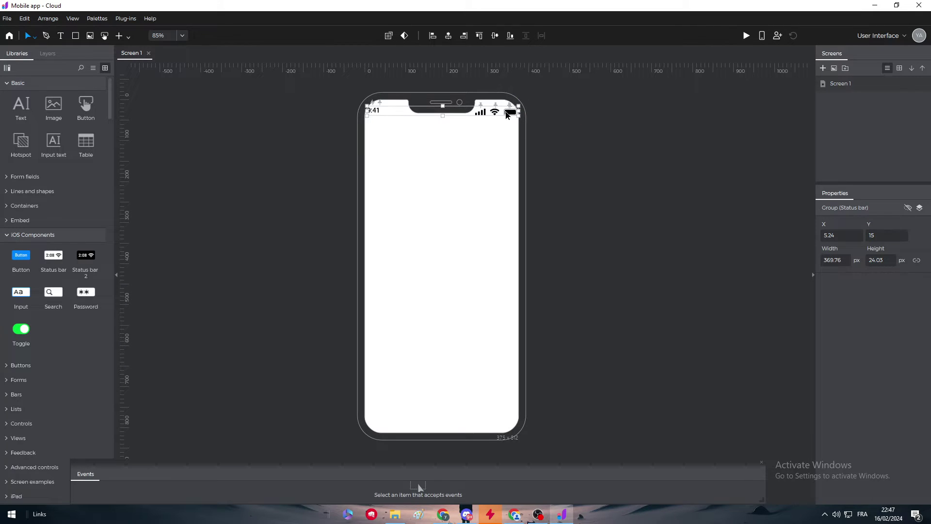
{"action": "key", "text": "Up"}
{"action": "key", "text": "Up"}
{"action": "key", "text": "Up"}
{"action": "key", "text": "Up"}
{"action": "key", "text": "Up"}
{"action": "key", "text": "Up"}
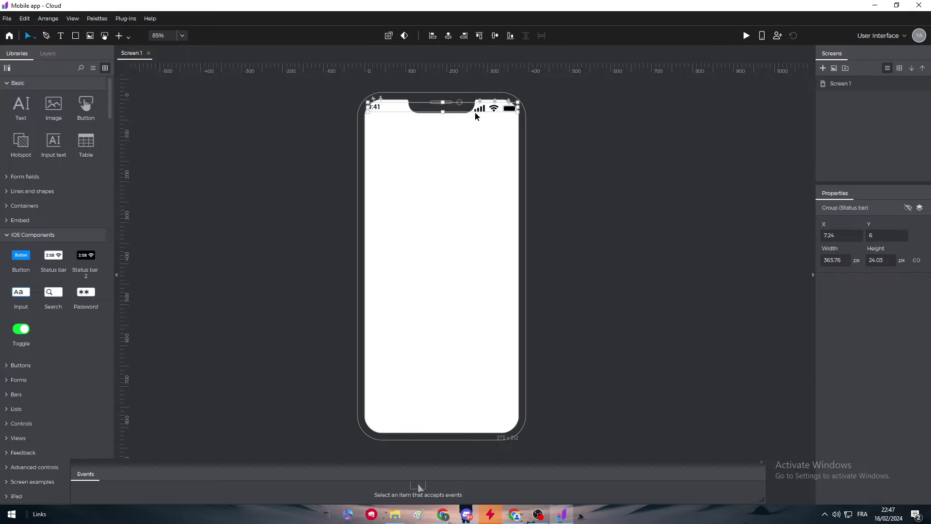
{"action": "key", "text": "Down"}
{"action": "key", "text": "Down"}
{"action": "key", "text": "Down"}
{"action": "key", "text": "Down"}
{"action": "key", "text": "Down"}
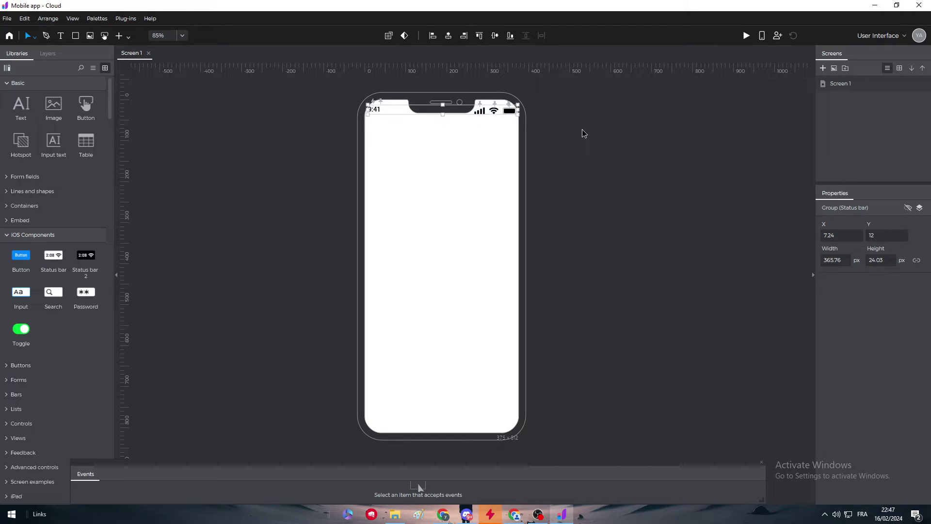
{"action": "left_click", "coordinate": [582, 131]}
Step: Fine-tune the status bar's right edge and position so it sits flush across the top
{"action": "left_click", "coordinate": [409, 114]}
{"action": "left_click", "coordinate": [505, 147]}
{"action": "left_click", "coordinate": [412, 109]}
{"action": "left_click_drag", "start_coordinate": [519, 110], "coordinate": [509, 112]}
{"action": "left_click", "coordinate": [584, 119]}
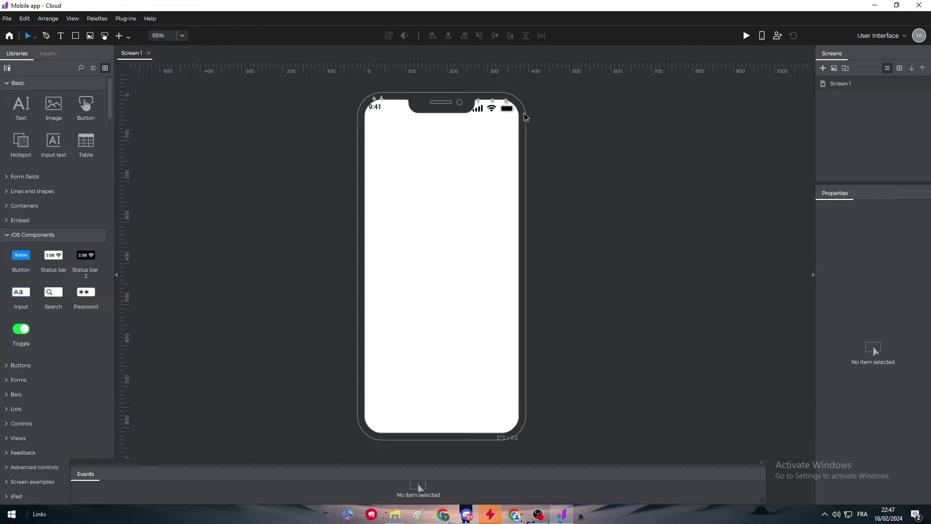
{"action": "left_click", "coordinate": [509, 110]}
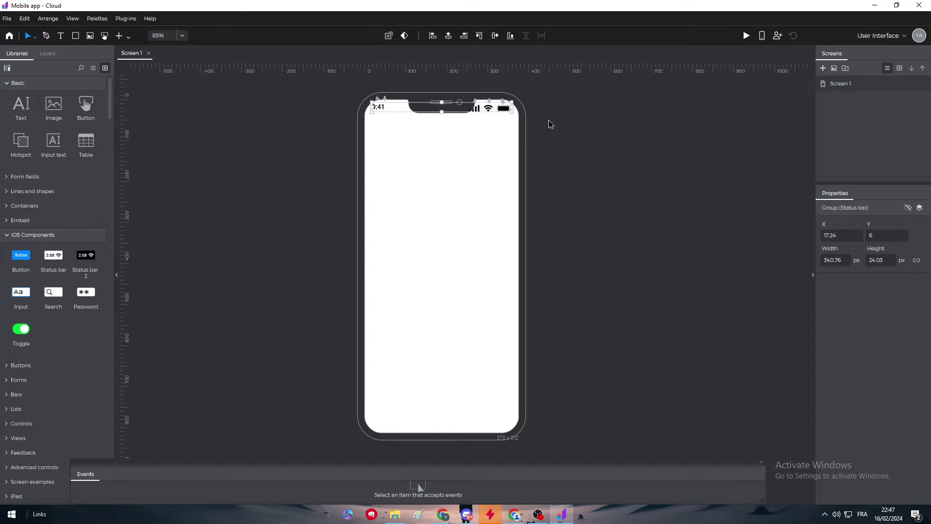
{"action": "left_click_drag", "start_coordinate": [490, 110], "coordinate": [493, 110]}
{"action": "left_click", "coordinate": [599, 106]}
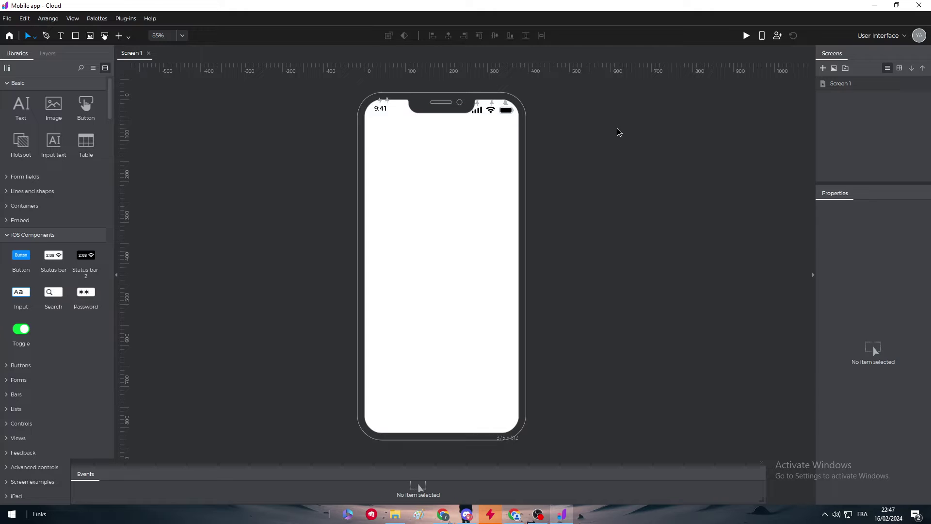
{"action": "double_click", "coordinate": [476, 109]}
{"action": "left_click", "coordinate": [548, 111]}
Step: Switch between the Chrome reference images and the Justinmind Mobile app project, ending in Justinmind
{"action": "left_click", "coordinate": [561, 515]}
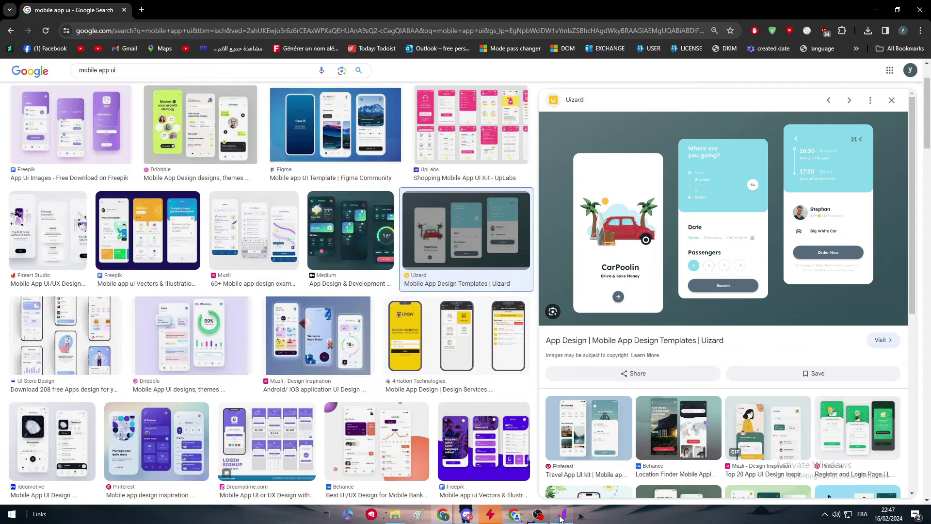
{"action": "left_click", "coordinate": [561, 515]}
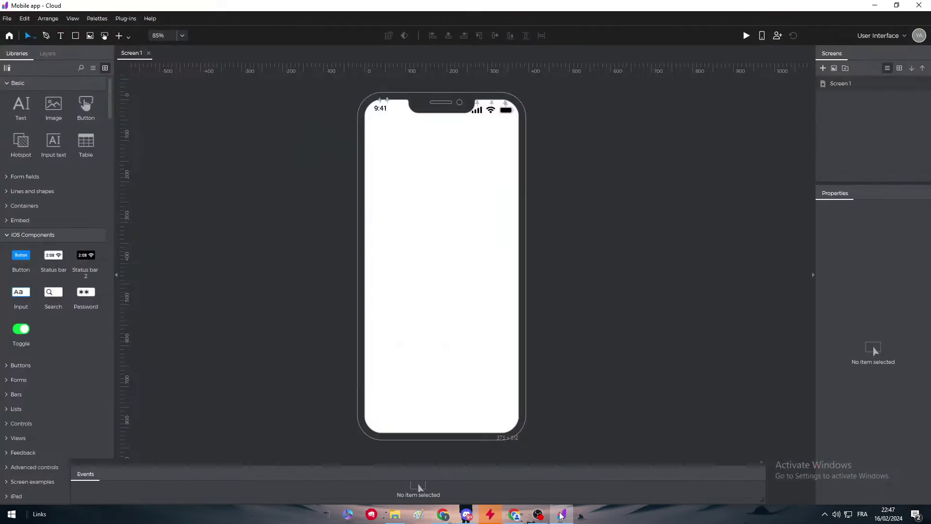
{"action": "left_click", "coordinate": [561, 515]}
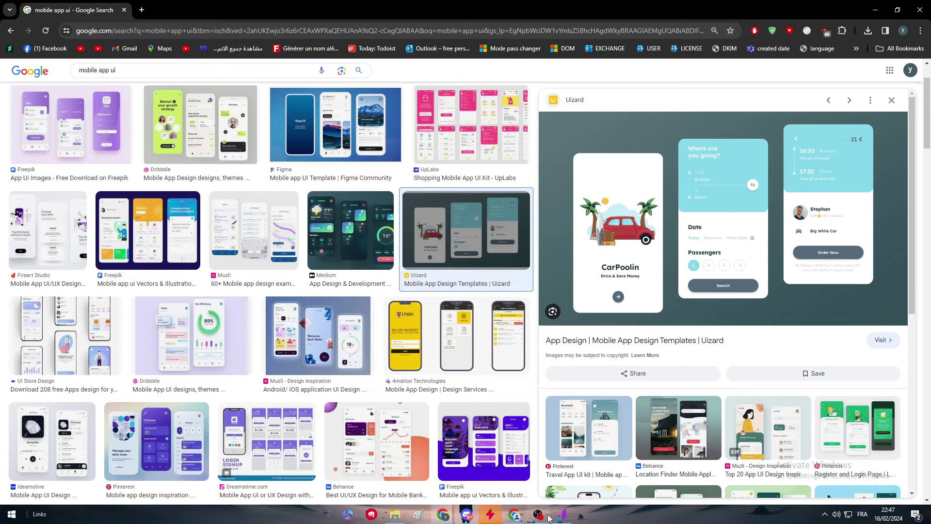
{"action": "left_click", "coordinate": [562, 516]}
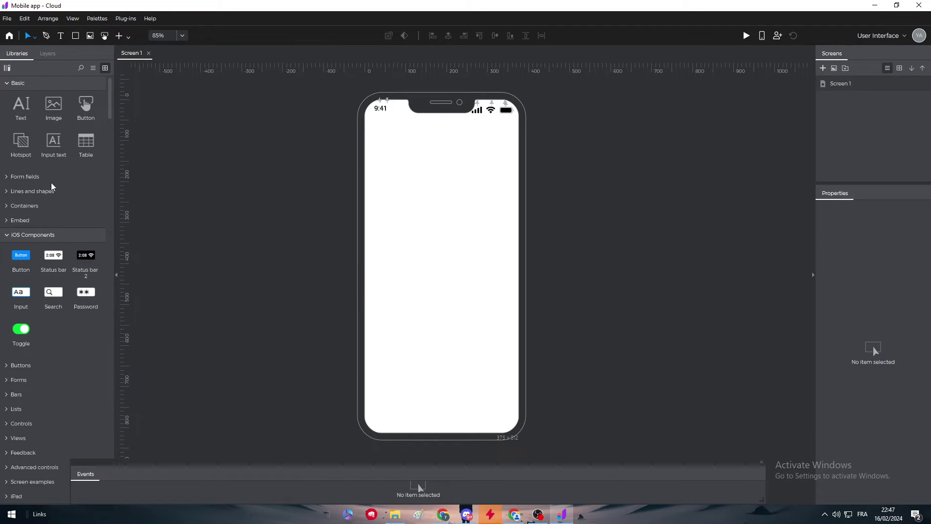
{"action": "left_click", "coordinate": [47, 177]}
Step: Place a Lines and shapes rectangle spanning the phone's full width down to mid-screen
{"action": "left_click", "coordinate": [40, 177]}
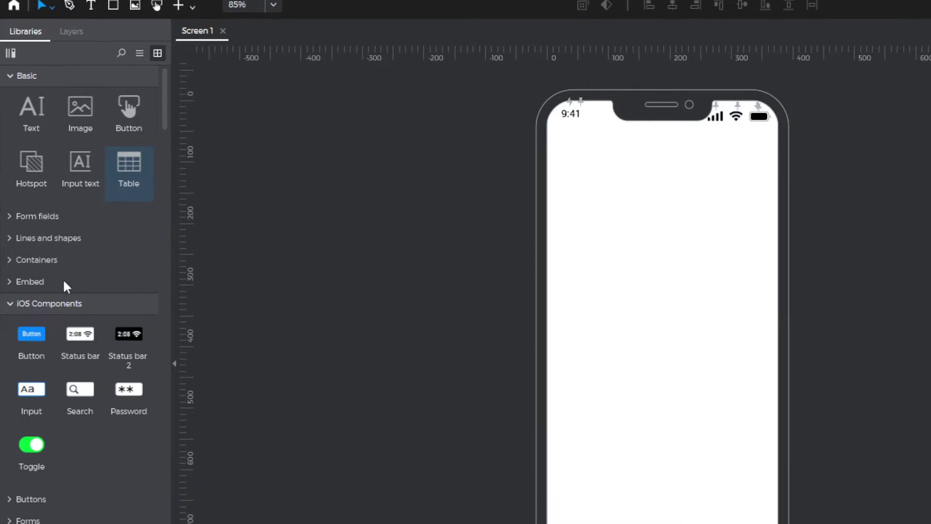
{"action": "left_click", "coordinate": [9, 217]}
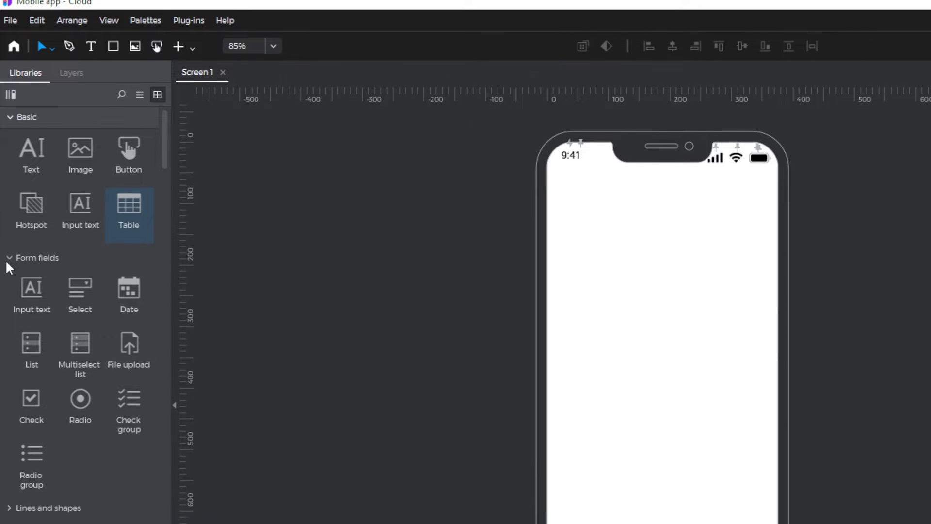
{"action": "left_click", "coordinate": [9, 259]}
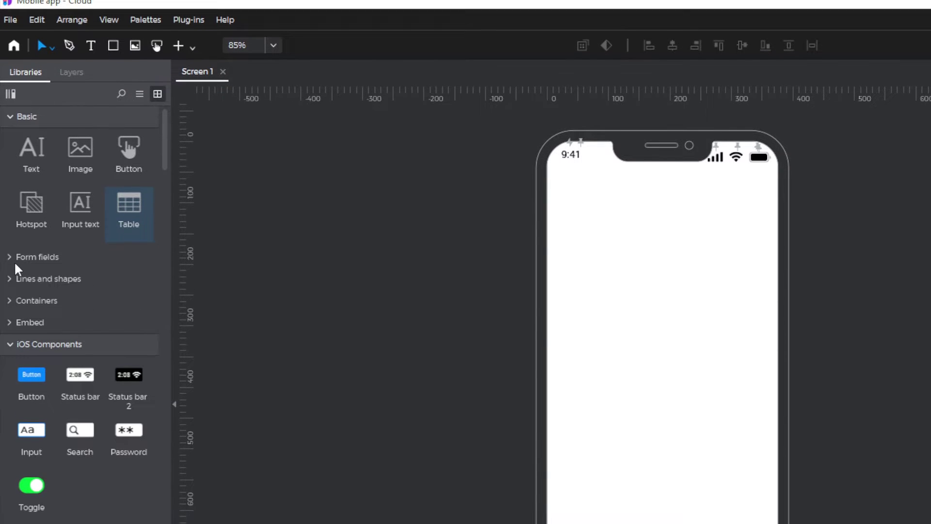
{"action": "left_click", "coordinate": [9, 297]}
{"action": "left_click", "coordinate": [8, 300]}
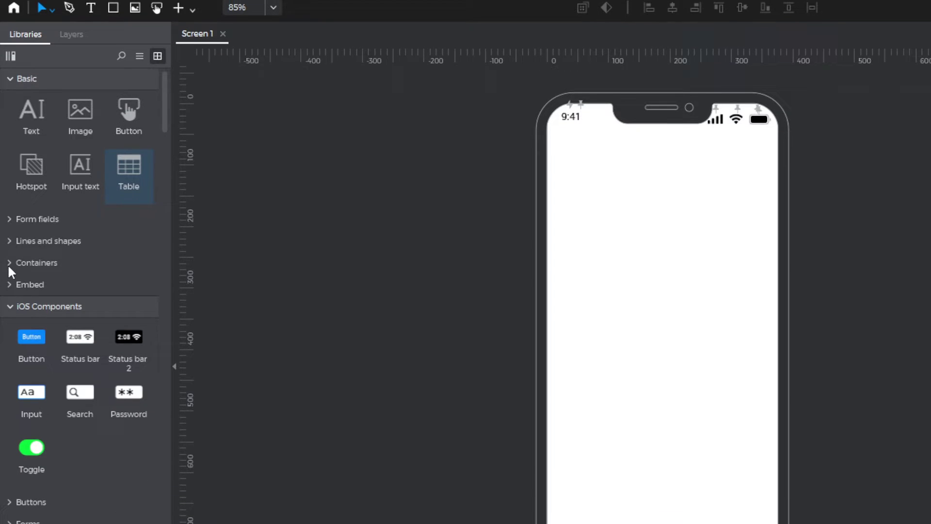
{"action": "left_click", "coordinate": [9, 284]}
{"action": "left_click", "coordinate": [9, 284]}
{"action": "left_click", "coordinate": [8, 240]}
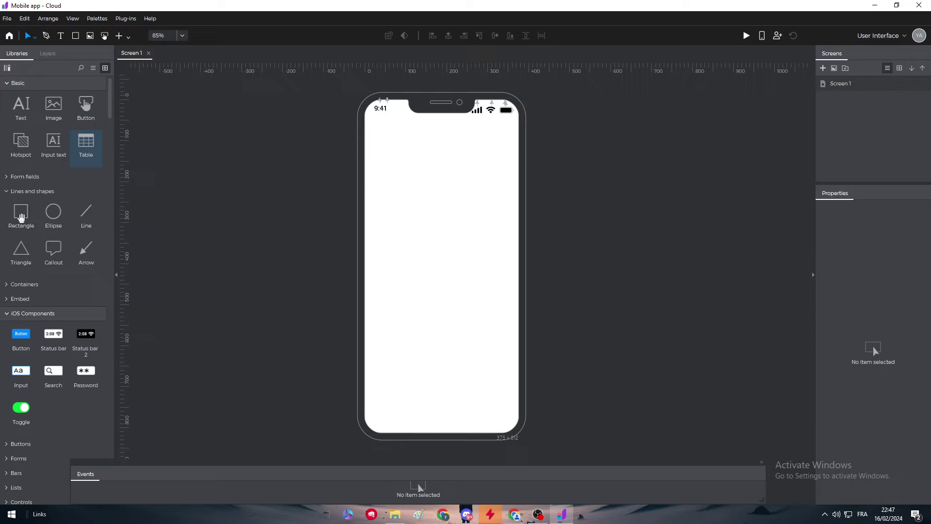
{"action": "left_click_drag", "start_coordinate": [21, 216], "coordinate": [365, 117]}
{"action": "left_click_drag", "start_coordinate": [405, 166], "coordinate": [405, 276]}
{"action": "left_click_drag", "start_coordinate": [447, 197], "coordinate": [519, 197]}
Step: Round the rectangle's corners to 20 per corner, with top-left and top-right set to 0
{"action": "scroll", "coordinate": [856, 382], "scroll_direction": "down", "scroll_amount": 3}
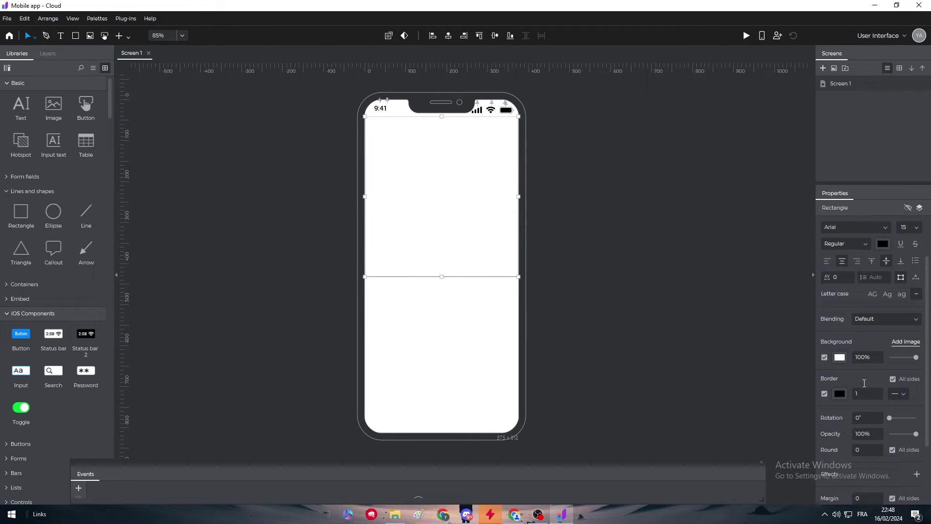
{"action": "scroll", "coordinate": [864, 380], "scroll_direction": "down", "scroll_amount": 2}
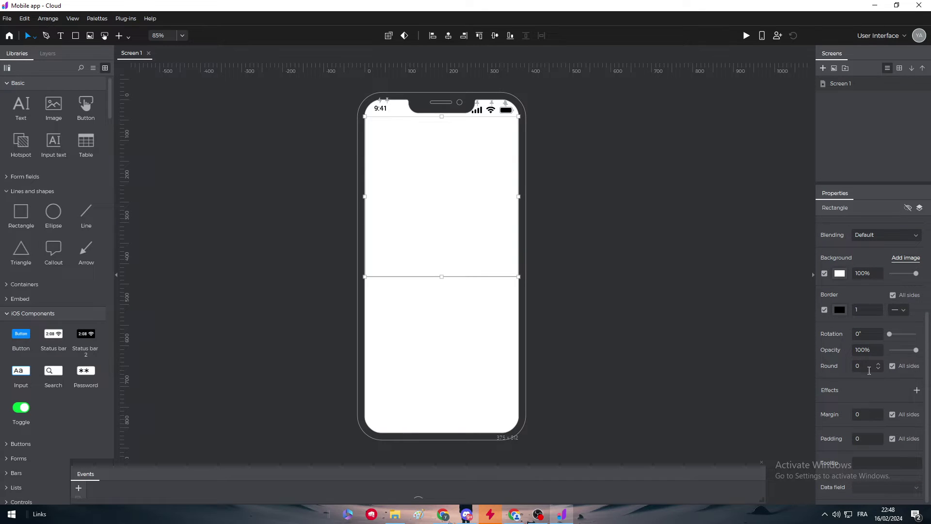
{"action": "left_click", "coordinate": [868, 368]}
{"action": "type", "text": "20"}
{"action": "left_click", "coordinate": [892, 365]}
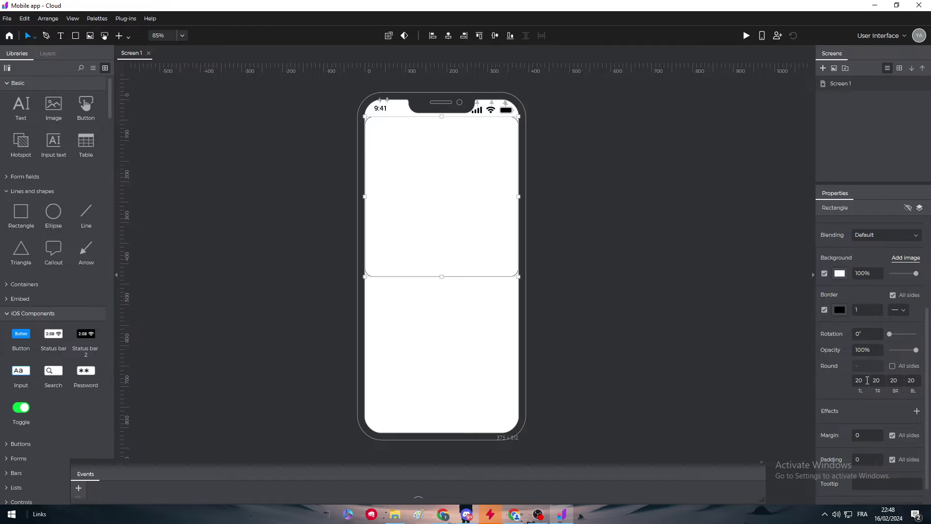
{"action": "left_click", "coordinate": [866, 381]}
{"action": "type", "text": "0"}
{"action": "key", "text": "Tab"}
{"action": "type", "text": "0"}
Step: Remove the rectangle's border and realign its edges with the phone screen
{"action": "left_click", "coordinate": [712, 332]}
{"action": "double_click", "coordinate": [477, 243]}
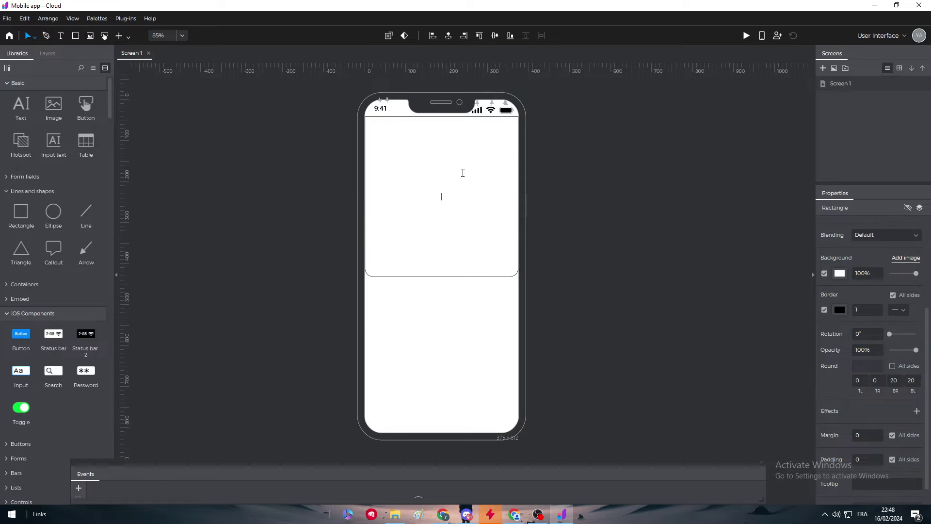
{"action": "left_click", "coordinate": [334, 142]}
{"action": "left_click", "coordinate": [372, 126]}
{"action": "left_click_drag", "start_coordinate": [366, 117], "coordinate": [364, 118]}
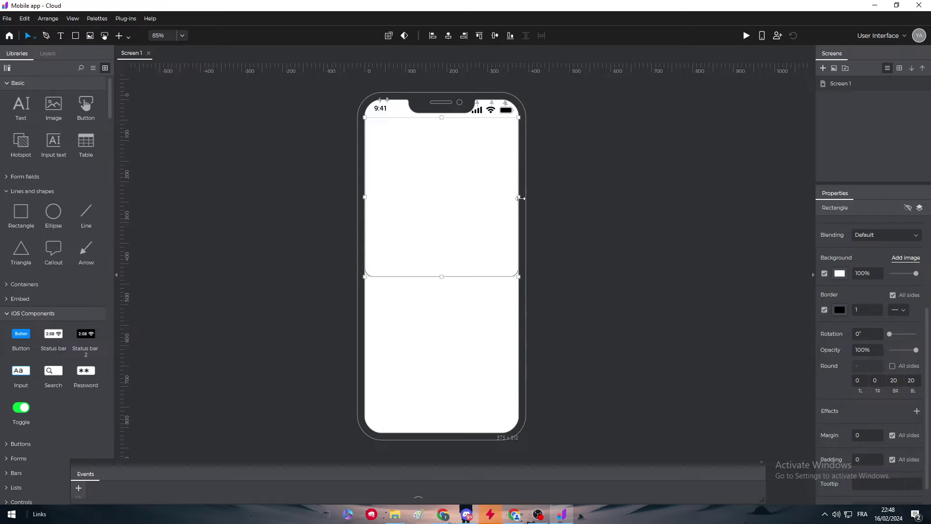
{"action": "left_click_drag", "start_coordinate": [520, 198], "coordinate": [520, 198]}
{"action": "left_click", "coordinate": [584, 201]}
{"action": "left_click", "coordinate": [500, 189]}
{"action": "left_click", "coordinate": [823, 310]}
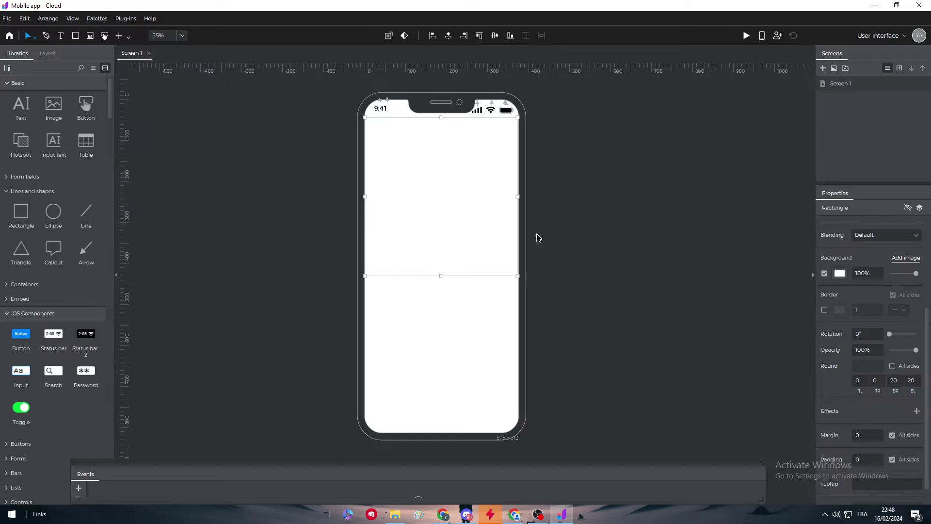
{"action": "left_click_drag", "start_coordinate": [520, 197], "coordinate": [522, 198]}
{"action": "left_click_drag", "start_coordinate": [363, 197], "coordinate": [364, 198]}
Step: Give the rectangle a mint-green (#32FFCA) background
{"action": "left_click", "coordinate": [839, 273]}
{"action": "left_click", "coordinate": [876, 391]}
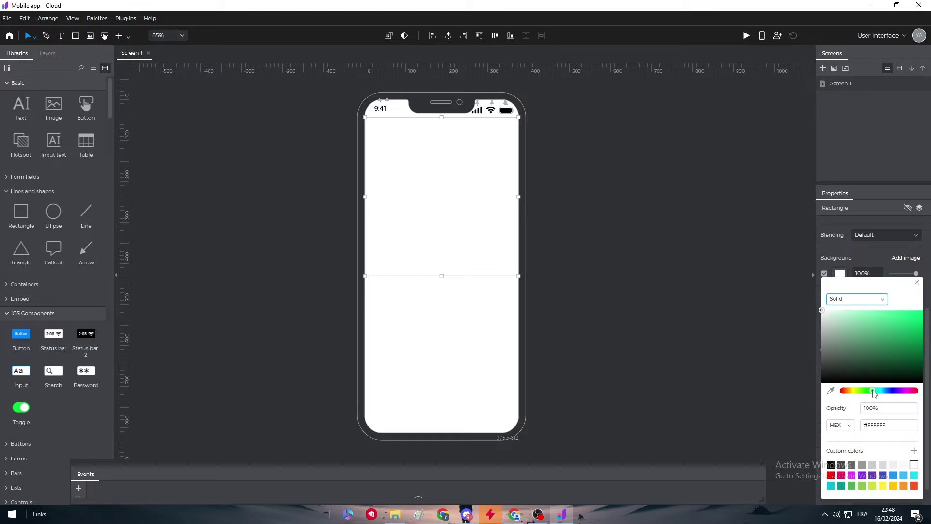
{"action": "left_click_drag", "start_coordinate": [901, 349], "coordinate": [903, 312]}
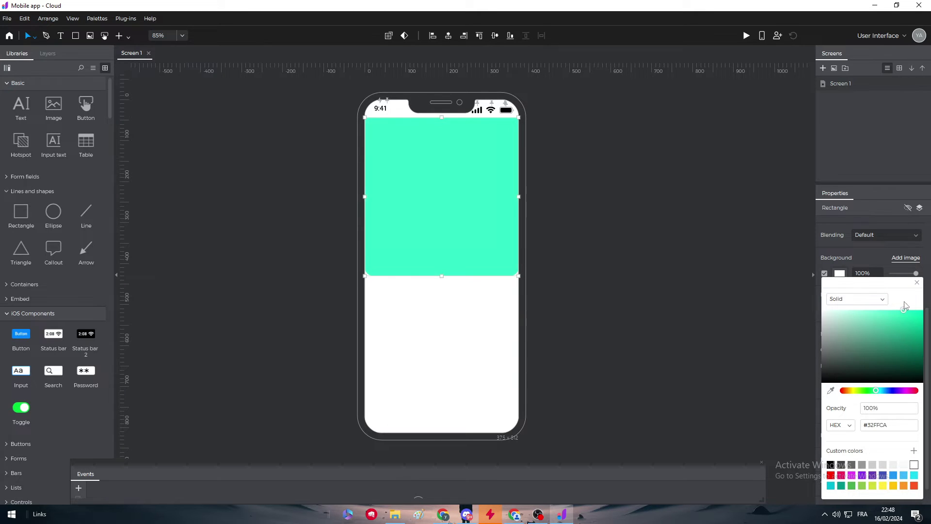
{"action": "left_click", "coordinate": [663, 284]}
{"action": "left_click", "coordinate": [437, 219]}
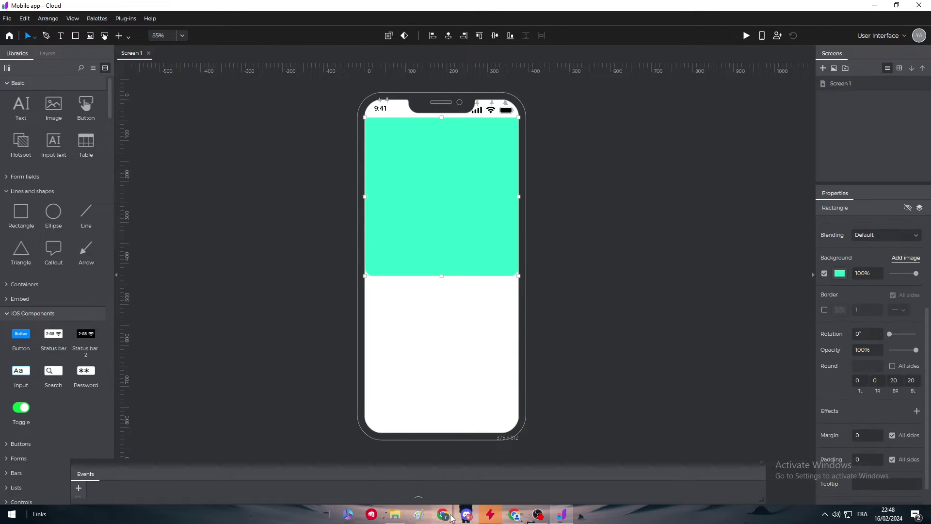
Step: Sample the reference's light blue with the DevTools eyedropper and select its hex 85d8ea
{"action": "mouse_move", "coordinate": [444, 504]}
{"action": "left_click", "coordinate": [452, 476]}
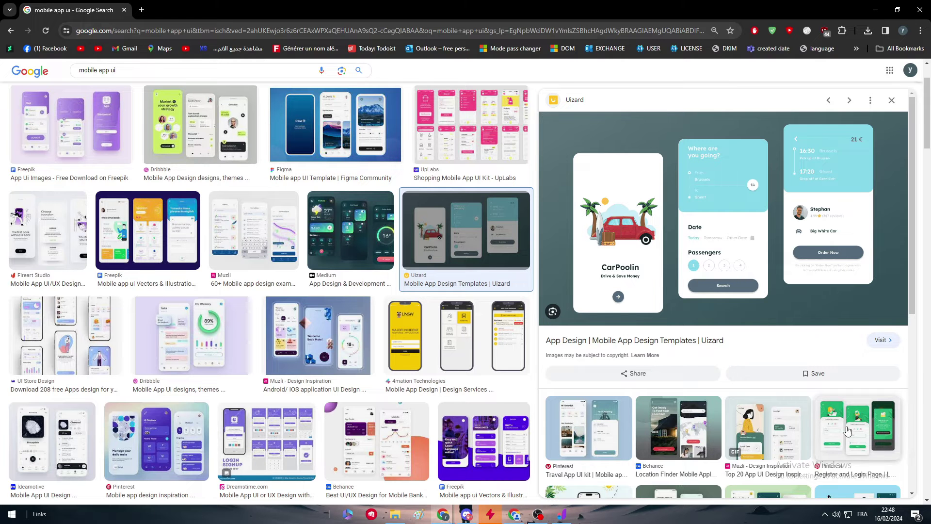
{"action": "key", "text": "ctrl+shift+i"}
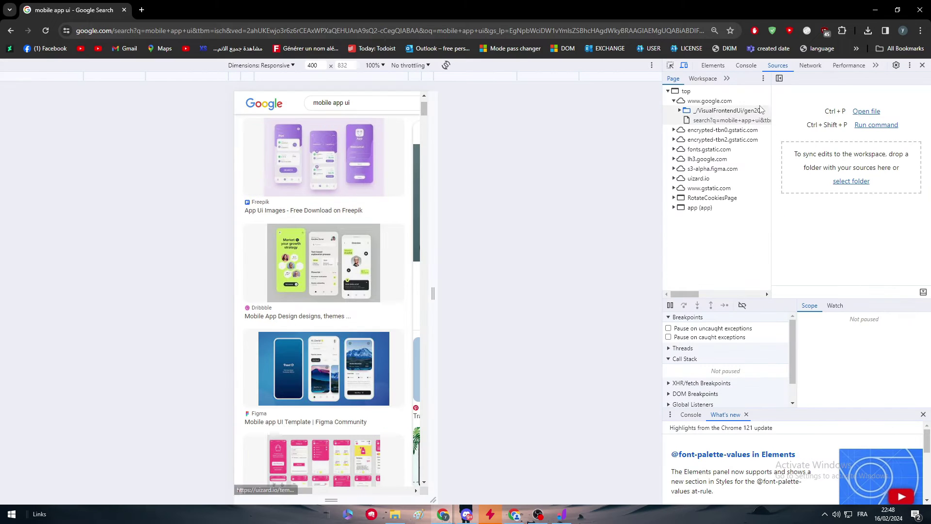
{"action": "left_click", "coordinate": [713, 65]}
{"action": "scroll", "coordinate": [733, 344], "scroll_direction": "down", "scroll_amount": 5}
{"action": "scroll", "coordinate": [732, 343], "scroll_direction": "up", "scroll_amount": 2}
{"action": "left_click", "coordinate": [763, 362]}
{"action": "left_click", "coordinate": [769, 279]}
{"action": "left_click", "coordinate": [403, 136]}
{"action": "double_click", "coordinate": [818, 299]}
Step: Paste #85D8EA as the header rectangle's background colour
{"action": "left_click", "coordinate": [561, 514]}
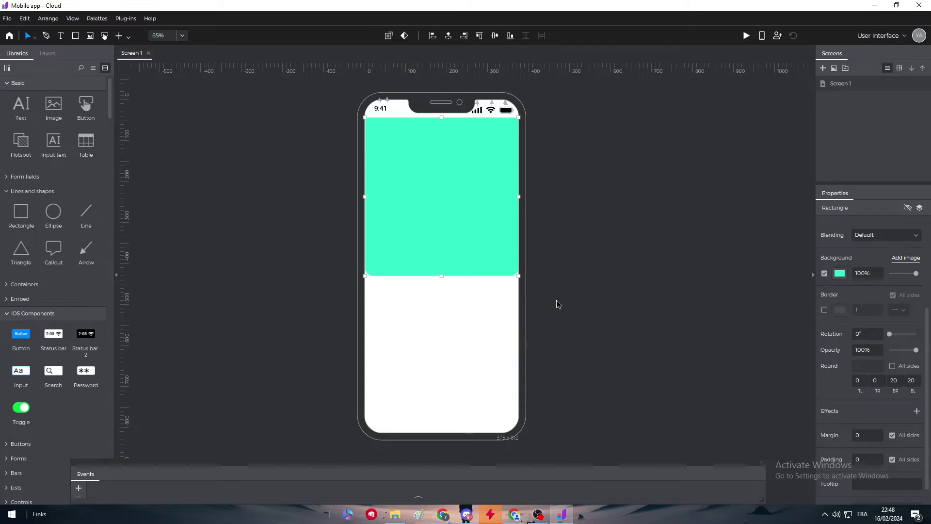
{"action": "left_click", "coordinate": [840, 273]}
{"action": "left_click", "coordinate": [877, 407]}
{"action": "left_click", "coordinate": [877, 407]}
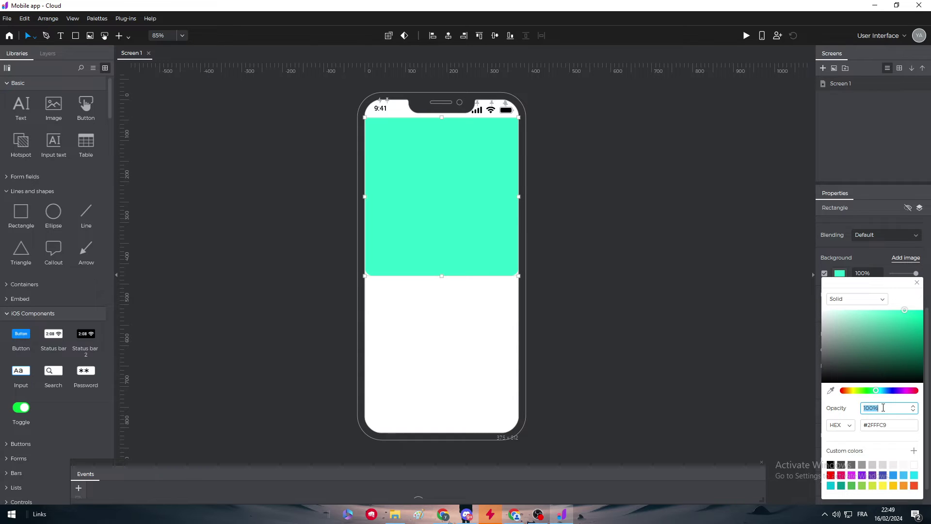
{"action": "double_click", "coordinate": [872, 423]}
{"action": "type", "text": "85D8EA"}
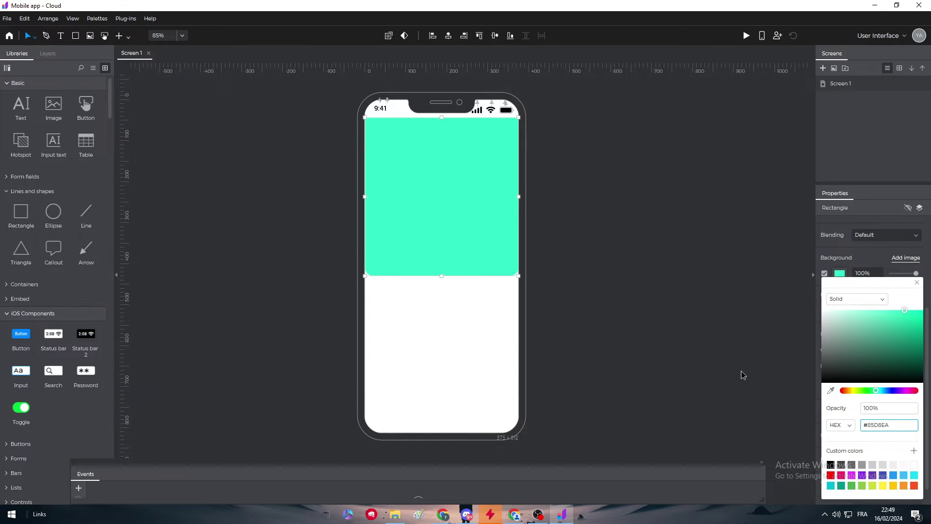
{"action": "left_click", "coordinate": [716, 354]}
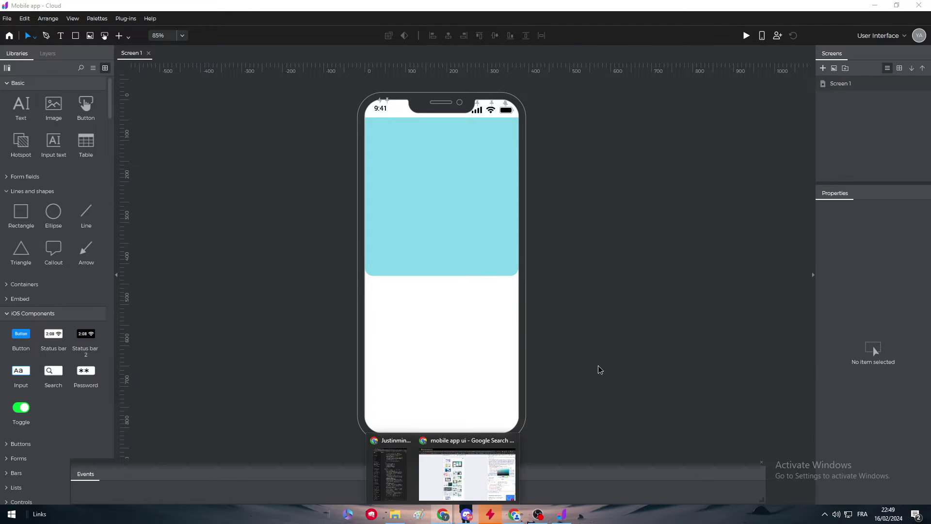
Step: Close Chrome's colour picker and developer tools, then return to Justinmind
{"action": "left_click", "coordinate": [466, 480]}
{"action": "left_click", "coordinate": [574, 380]}
{"action": "key", "text": "F12"}
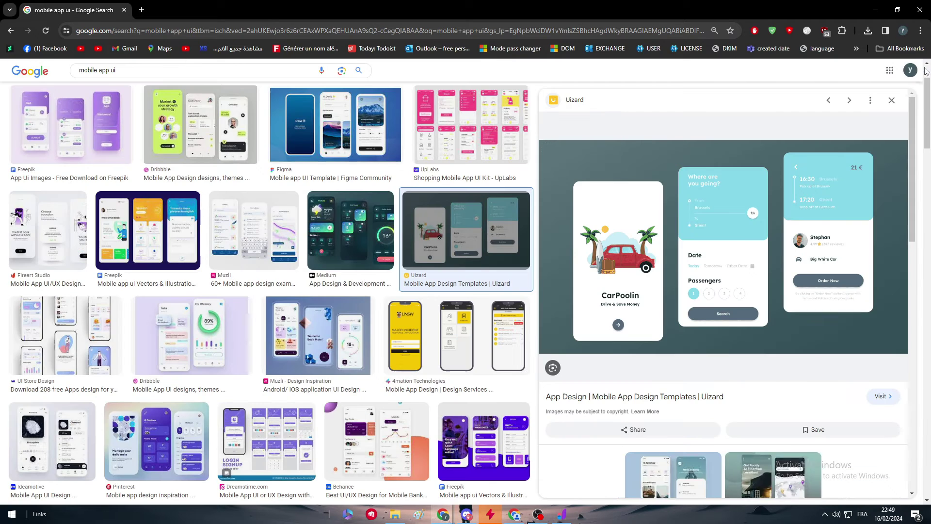
{"action": "left_click", "coordinate": [561, 515]}
Step: Round the header rectangle's bottom-right and bottom-left corners to 50
{"action": "left_click", "coordinate": [447, 275]}
{"action": "left_click_drag", "start_coordinate": [440, 272], "coordinate": [438, 237]}
{"action": "key", "text": "ctrl+z"}
{"action": "key", "text": "Escape"}
{"action": "left_click", "coordinate": [440, 221]}
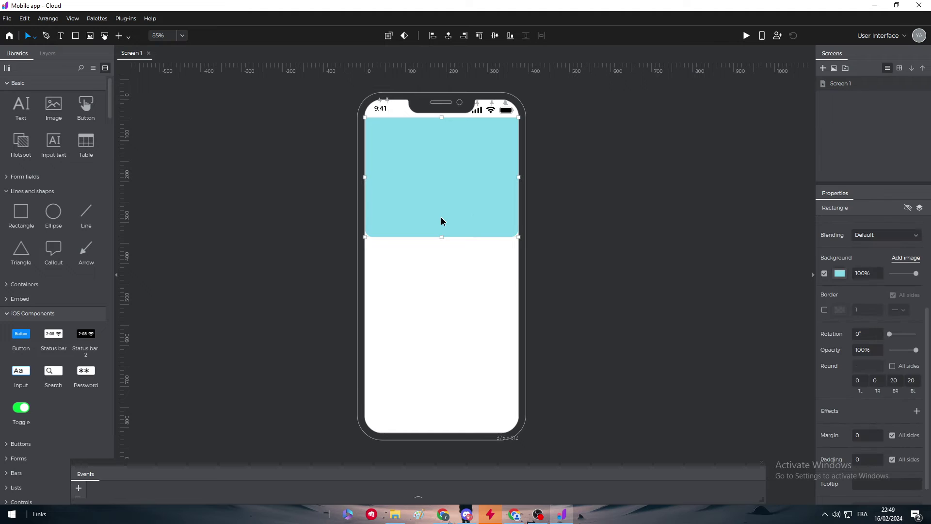
{"action": "left_click", "coordinate": [896, 380]}
{"action": "left_click", "coordinate": [912, 380]}
{"action": "type", "text": "50"}
{"action": "key", "text": "Return"}
Step: Move the header rectangle slightly down, checking it against the reference design
{"action": "left_click", "coordinate": [663, 336]}
{"action": "left_click", "coordinate": [504, 235]}
{"action": "left_click", "coordinate": [574, 308]}
{"action": "left_click_drag", "start_coordinate": [454, 211], "coordinate": [453, 215]}
{"action": "left_click", "coordinate": [598, 240]}
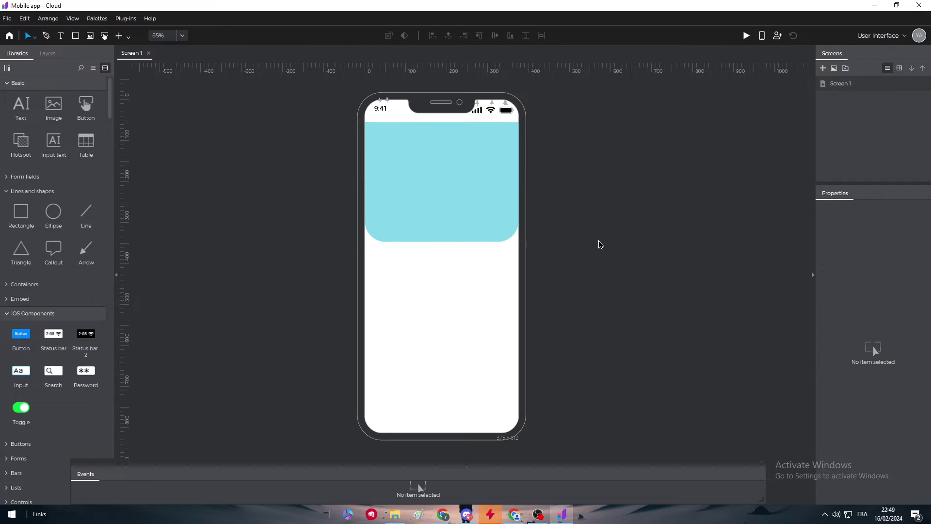
{"action": "mouse_move", "coordinate": [442, 518]}
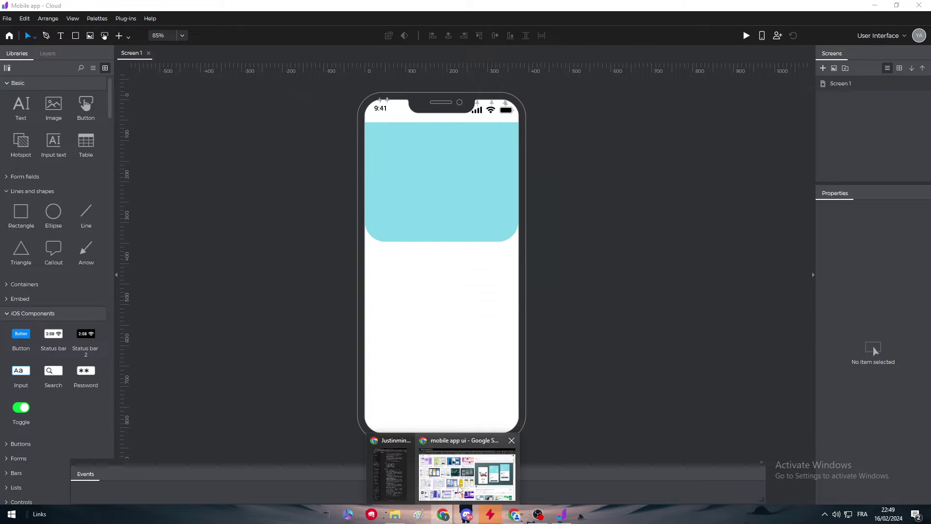
{"action": "mouse_move", "coordinate": [459, 490]}
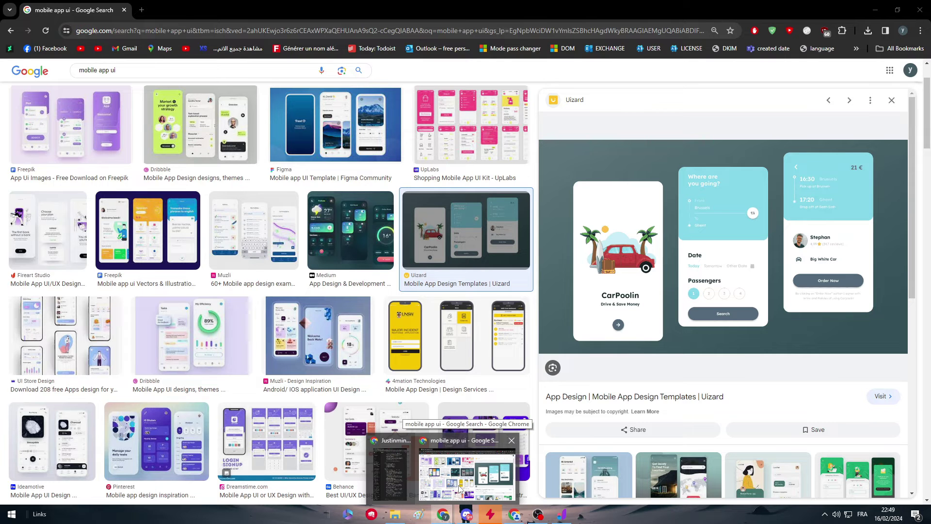
{"action": "left_click", "coordinate": [459, 490]}
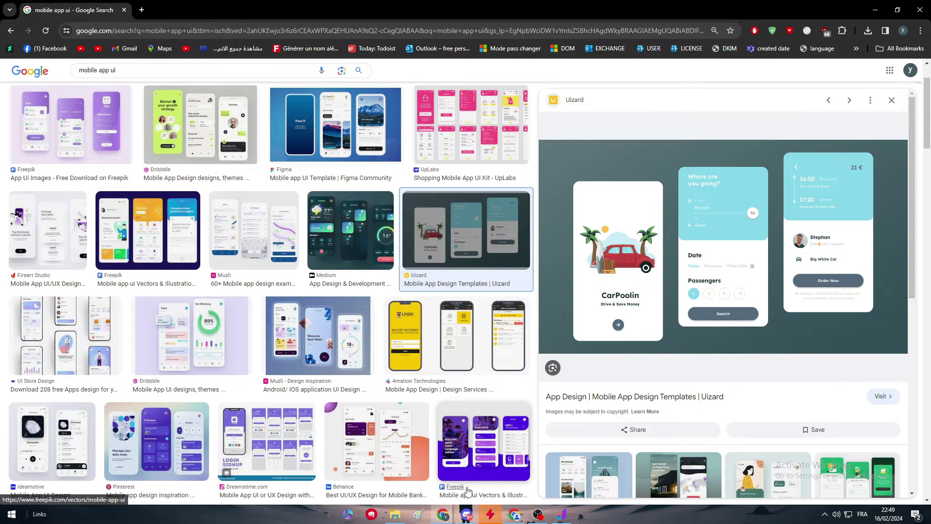
{"action": "left_click", "coordinate": [561, 516]}
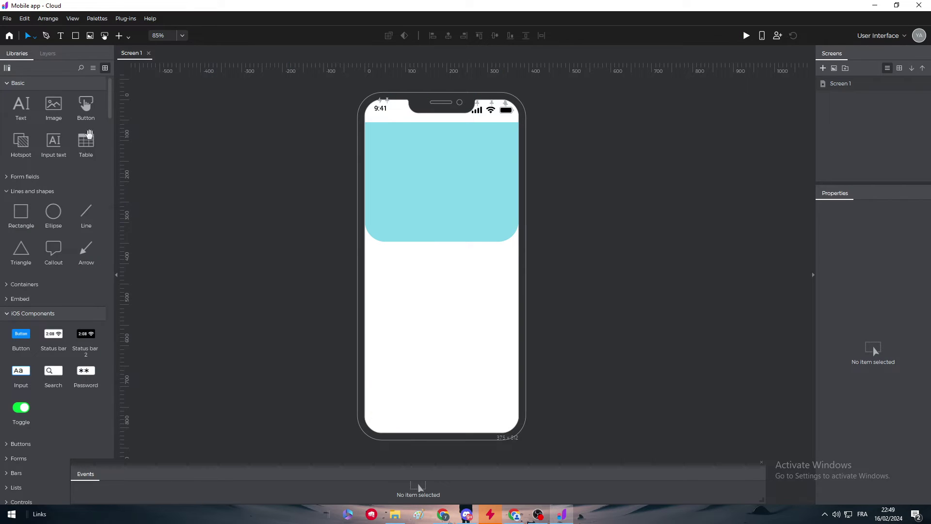
Step: Add a Basic 'Button' near the phone screen's bottom and uncheck its Border
{"action": "left_click", "coordinate": [56, 79]}
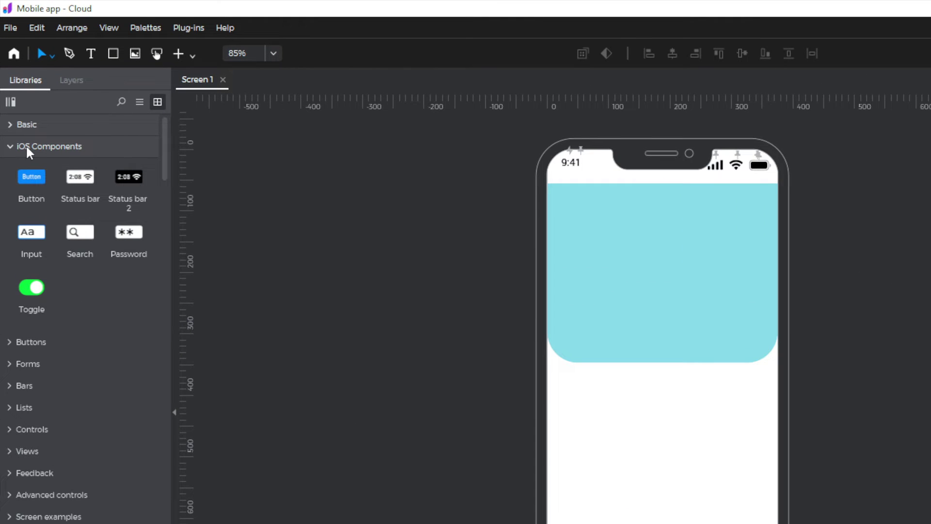
{"action": "left_click", "coordinate": [20, 144]}
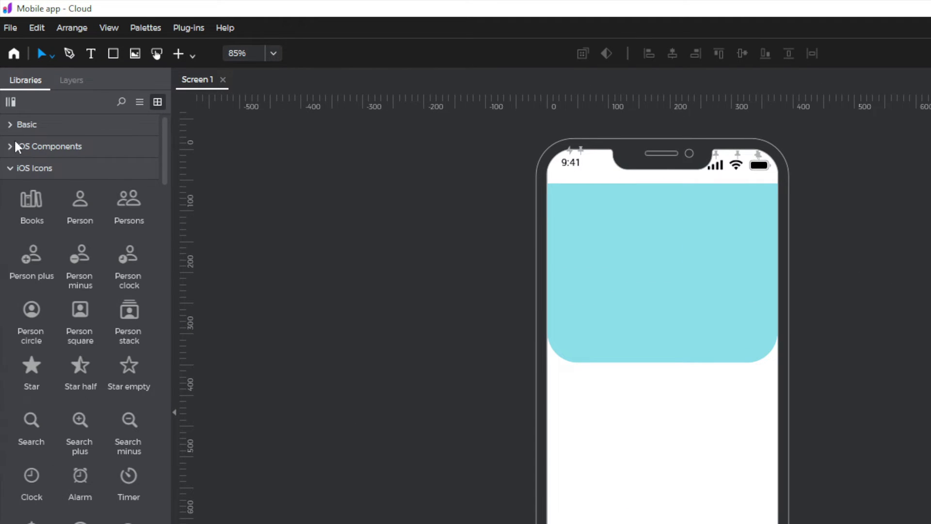
{"action": "left_click", "coordinate": [19, 126]}
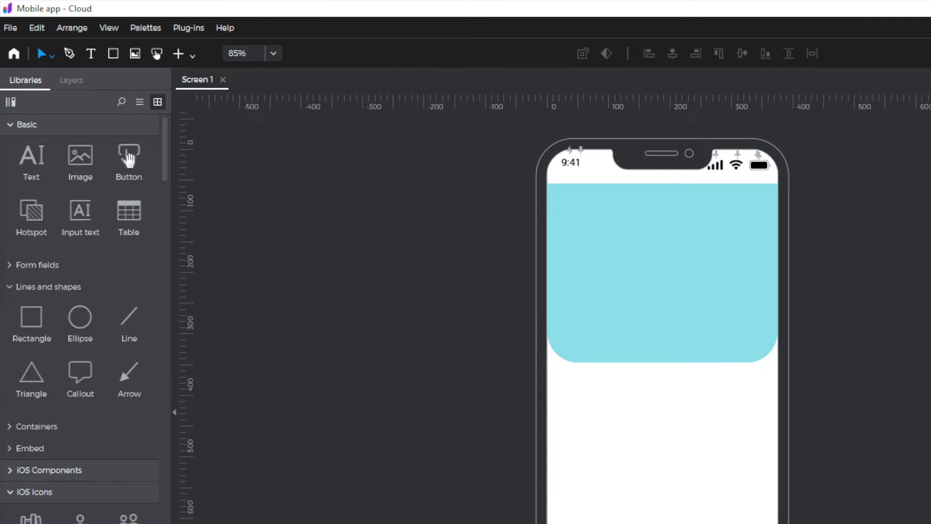
{"action": "left_click_drag", "start_coordinate": [129, 158], "coordinate": [617, 523]}
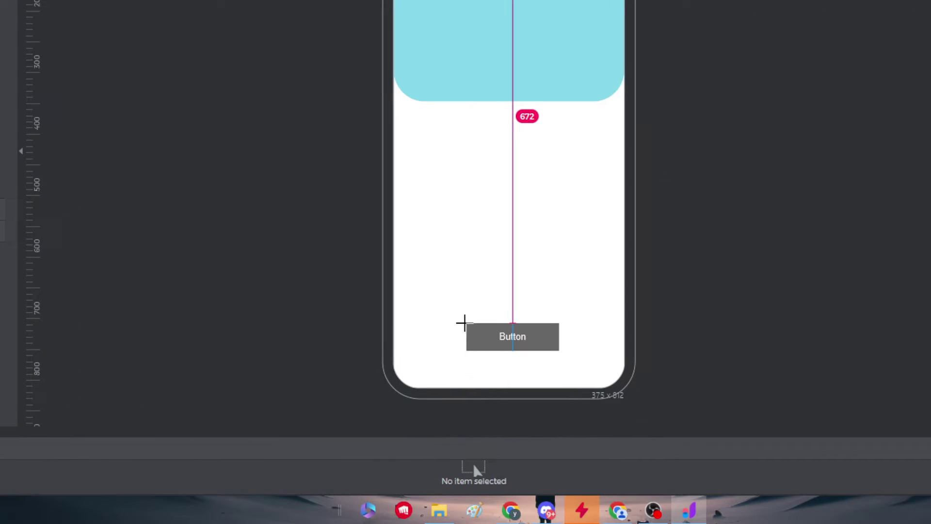
{"action": "left_click_drag", "start_coordinate": [464, 323], "coordinate": [464, 322]}
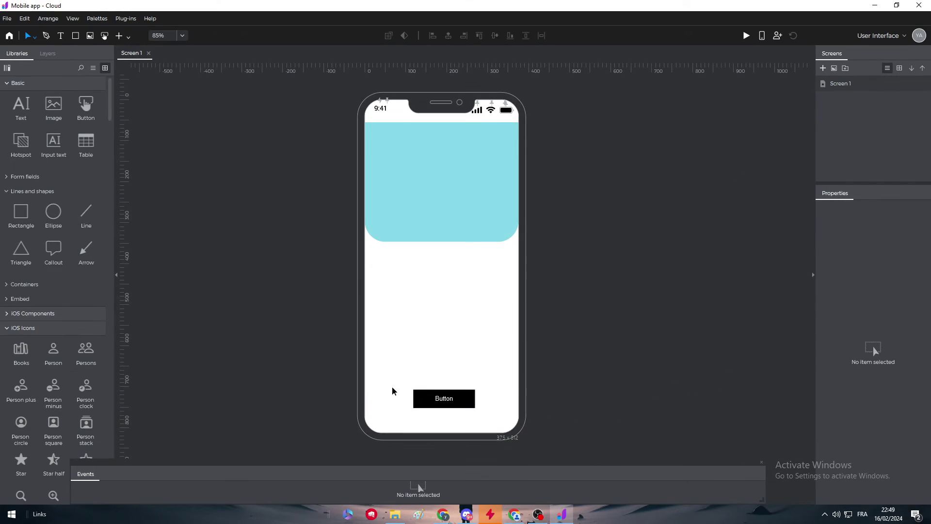
{"action": "left_click", "coordinate": [591, 337]}
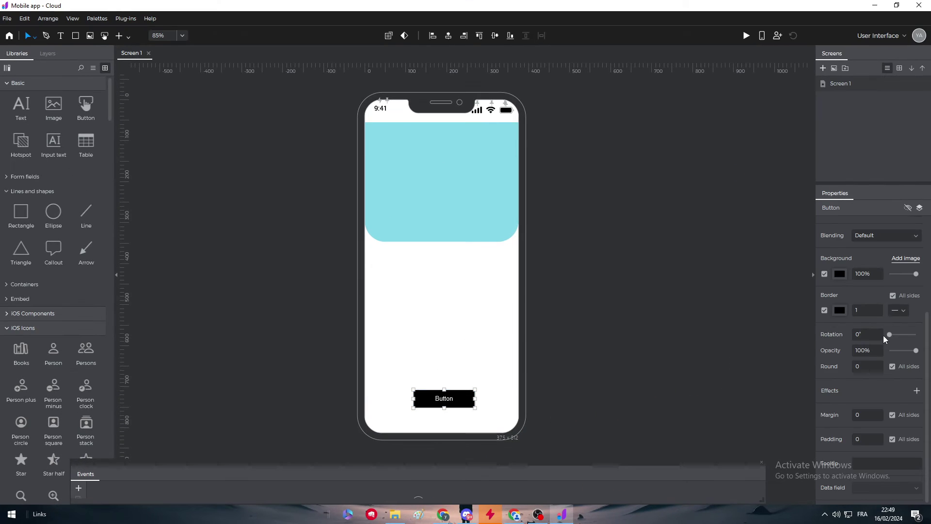
{"action": "left_click", "coordinate": [824, 309]}
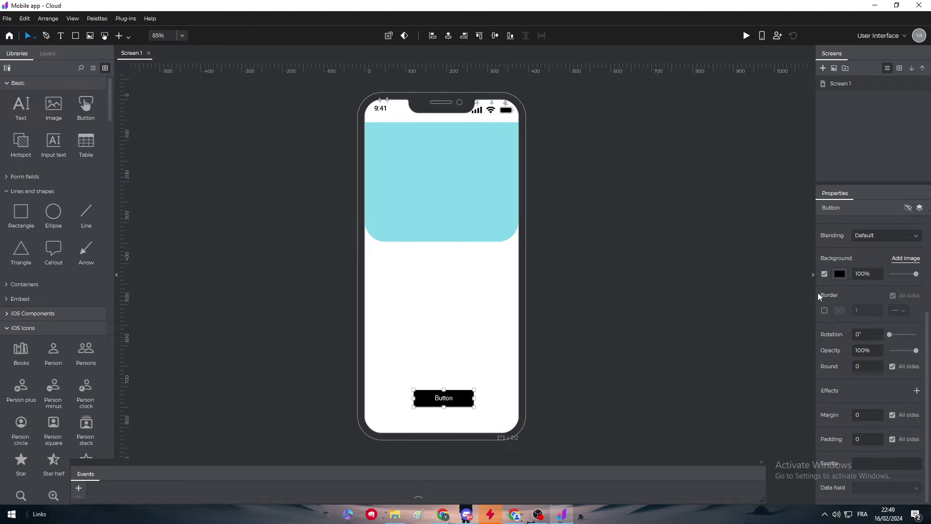
Step: Eyedrop the slate grey-blue #546a7b from the reference image in Chrome, then return to Justinmind
{"action": "mouse_move", "coordinate": [443, 513]}
{"action": "left_click", "coordinate": [465, 473]}
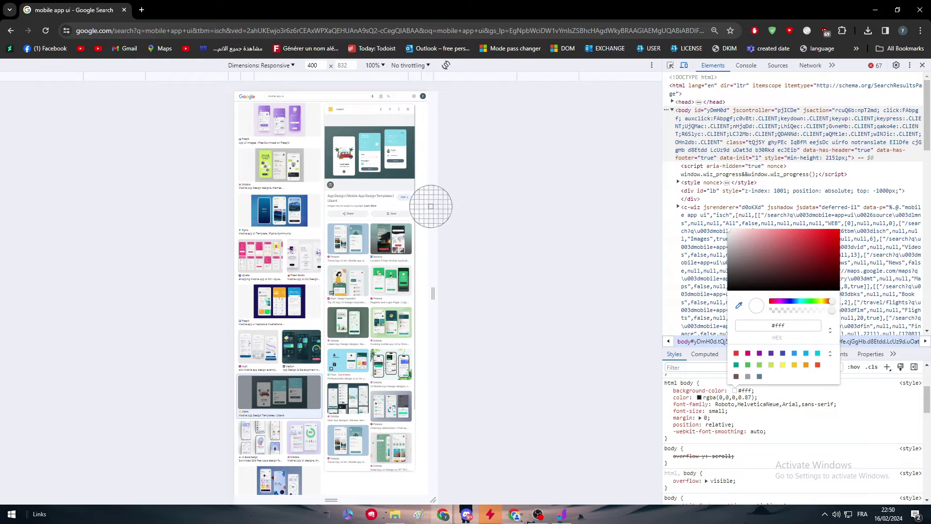
{"action": "left_click", "coordinate": [401, 161]}
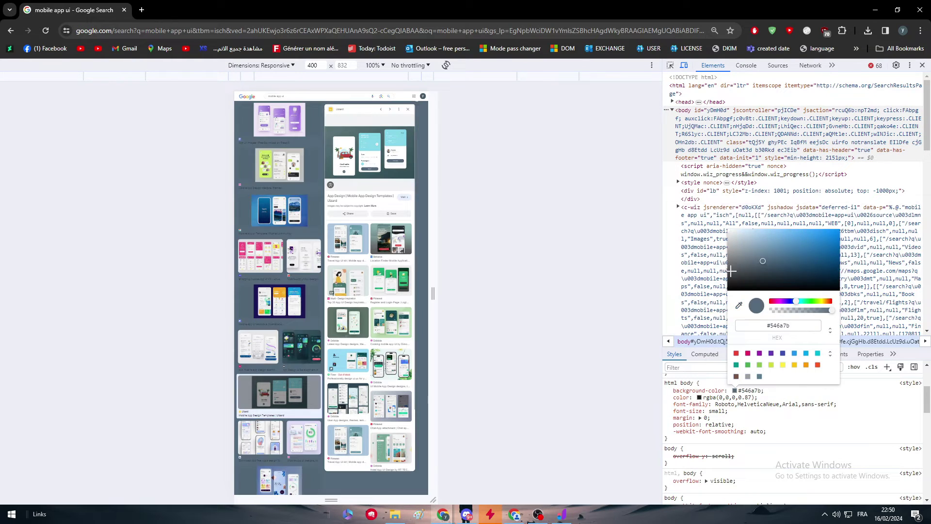
{"action": "left_click", "coordinate": [562, 514]}
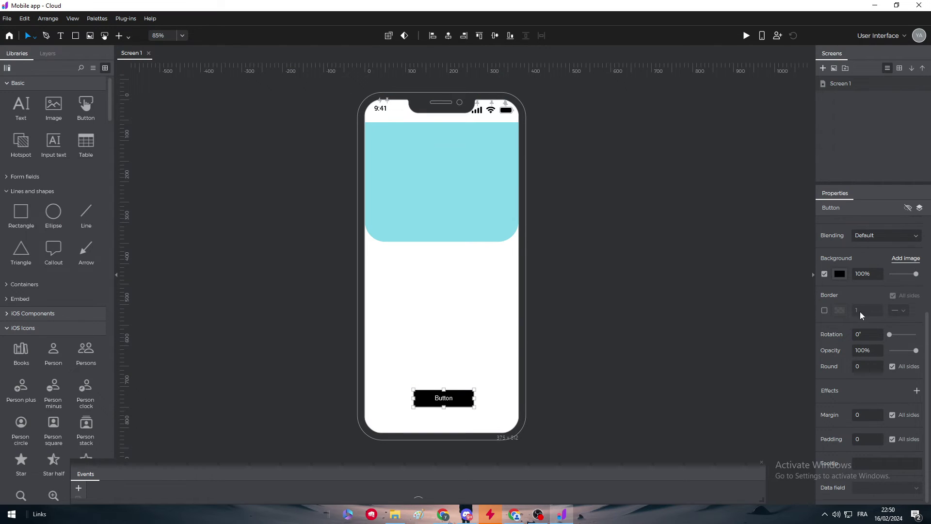
Step: Fill the button background with the pasted colour #546A7B
{"action": "left_click", "coordinate": [840, 274]}
{"action": "left_click", "coordinate": [870, 425]}
{"action": "type", "text": "#546A7B"}
{"action": "left_click", "coordinate": [701, 373]}
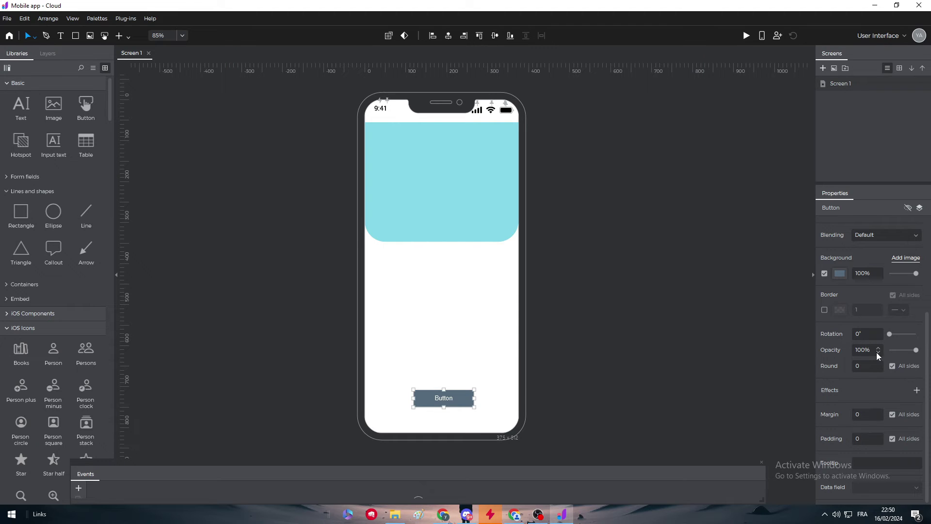
Step: Round the button's corners to 21.5 and select its label text for editing
{"action": "scroll", "coordinate": [877, 355], "scroll_direction": "up", "scroll_amount": 1}
{"action": "left_click", "coordinate": [870, 373]}
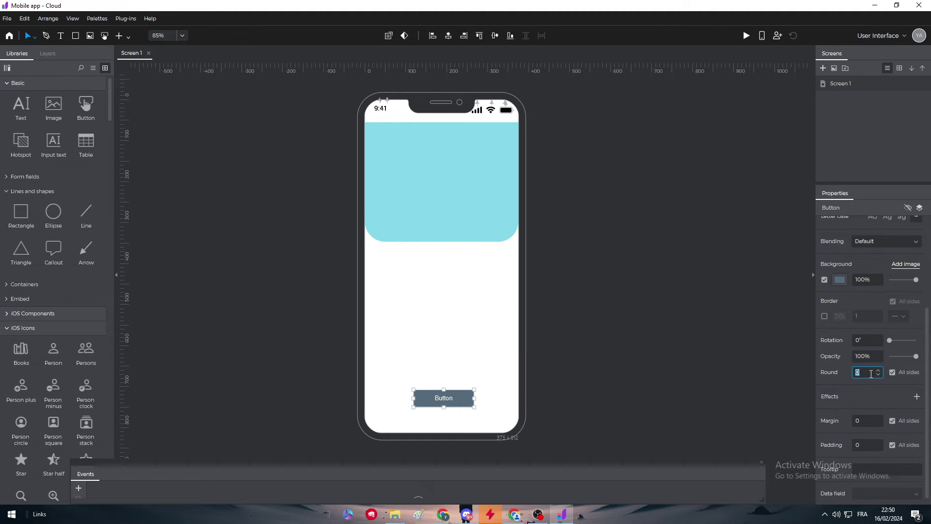
{"action": "left_click", "coordinate": [683, 384]}
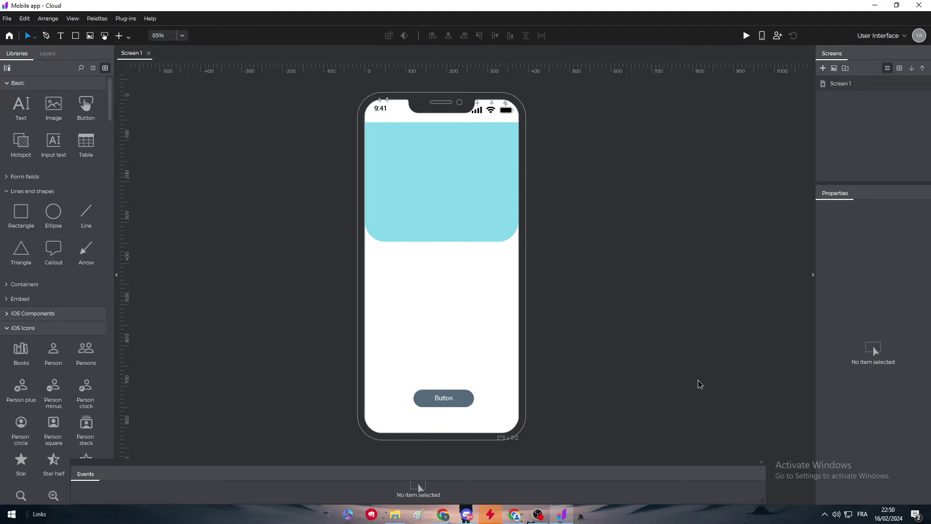
{"action": "double_click", "coordinate": [444, 399]}
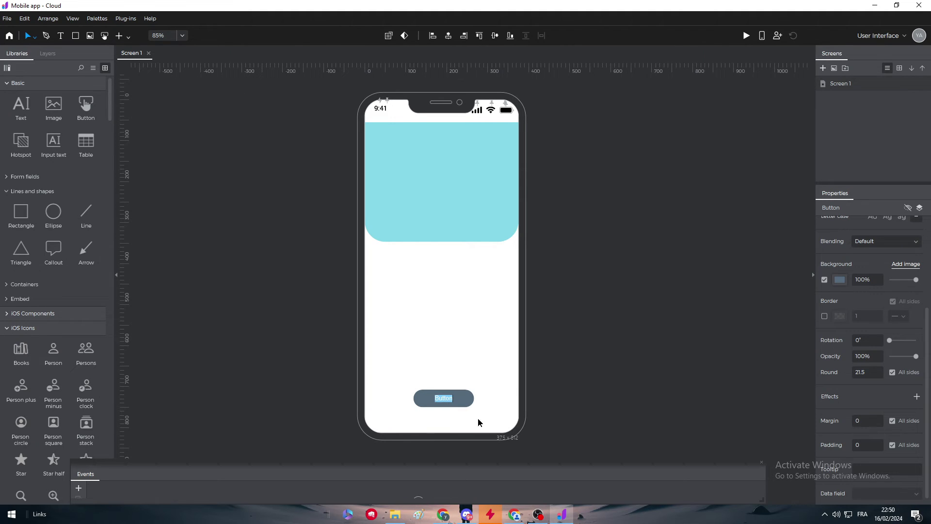
Step: Check the reference design in Chrome, then relabel the button 'Search'
{"action": "left_click", "coordinate": [442, 514]}
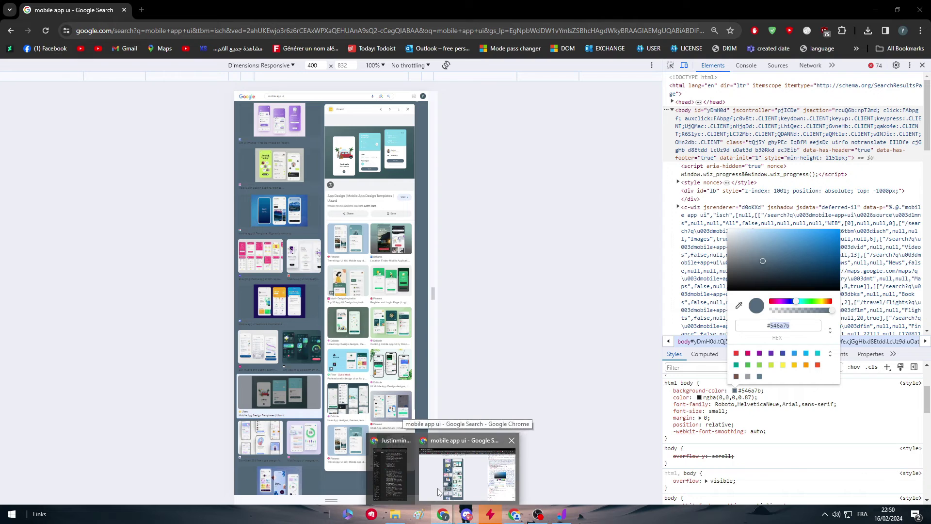
{"action": "left_click", "coordinate": [922, 65]}
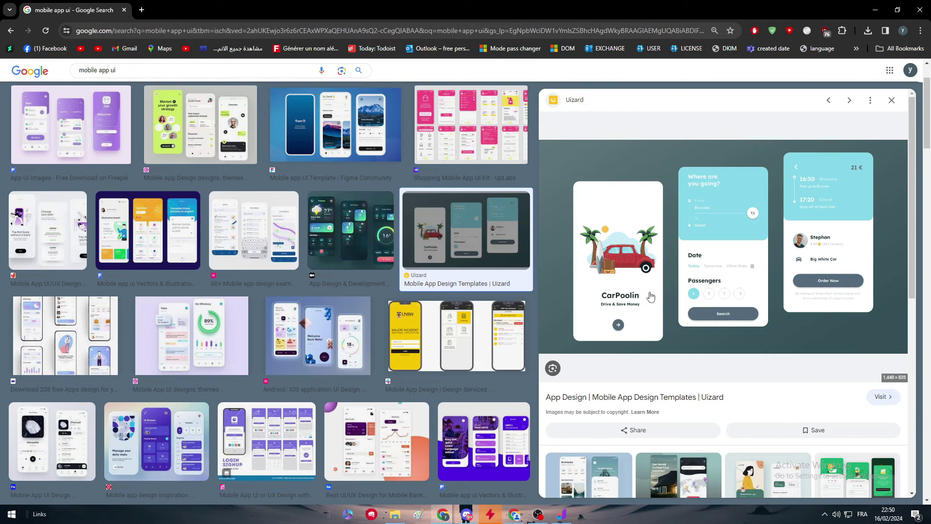
{"action": "left_click", "coordinate": [562, 514]}
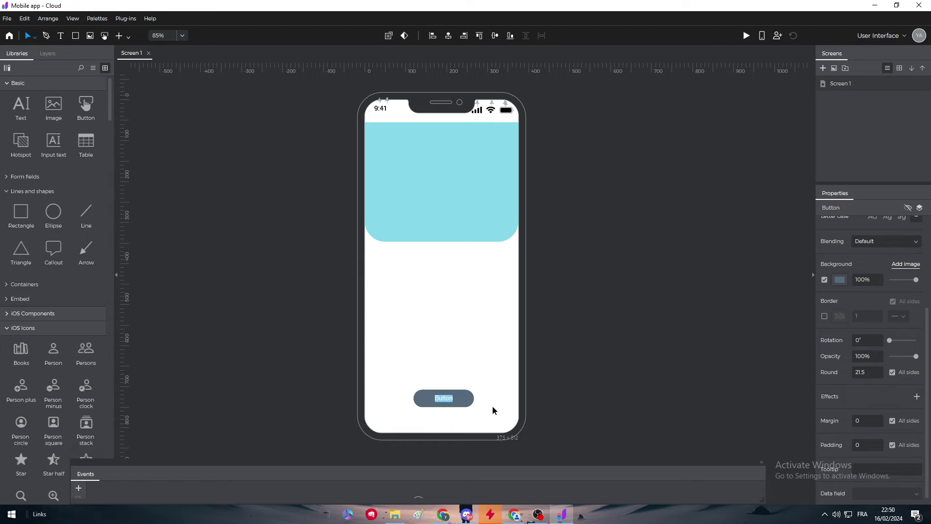
{"action": "type", "text": "Search"}
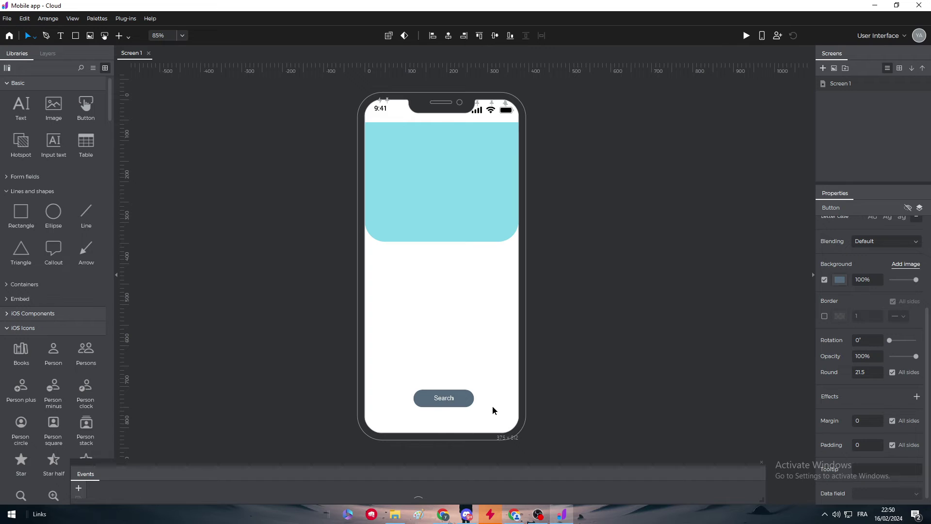
{"action": "key", "text": "Escape"}
Step: Enlarge the Search button, keeping it centred near the bottom of the screen
{"action": "left_click_drag", "start_coordinate": [474, 407], "coordinate": [487, 411]}
{"action": "left_click", "coordinate": [533, 401]}
{"action": "left_click", "coordinate": [471, 402]}
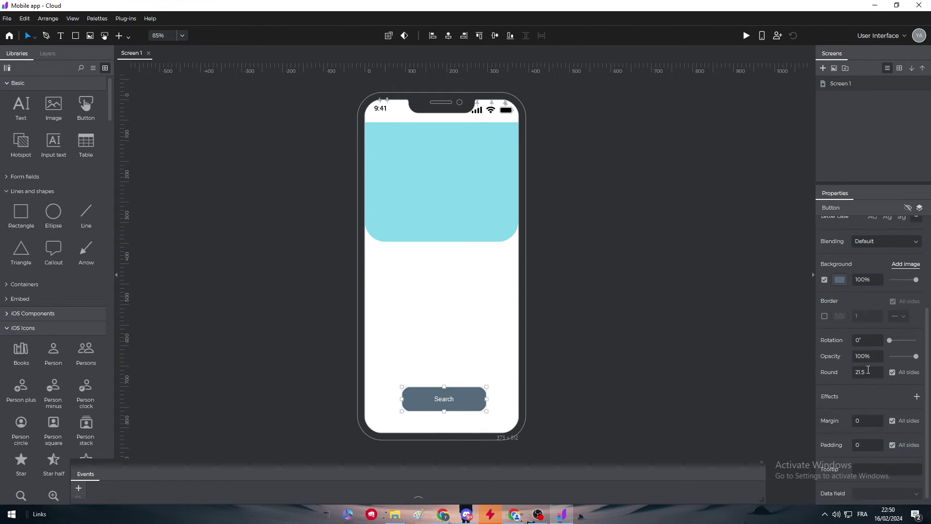
{"action": "left_click_drag", "start_coordinate": [871, 374], "coordinate": [854, 374]}
Step: Set the Search button's corner rounding to 30
{"action": "type", "text": "30"}
{"action": "left_click", "coordinate": [769, 378]}
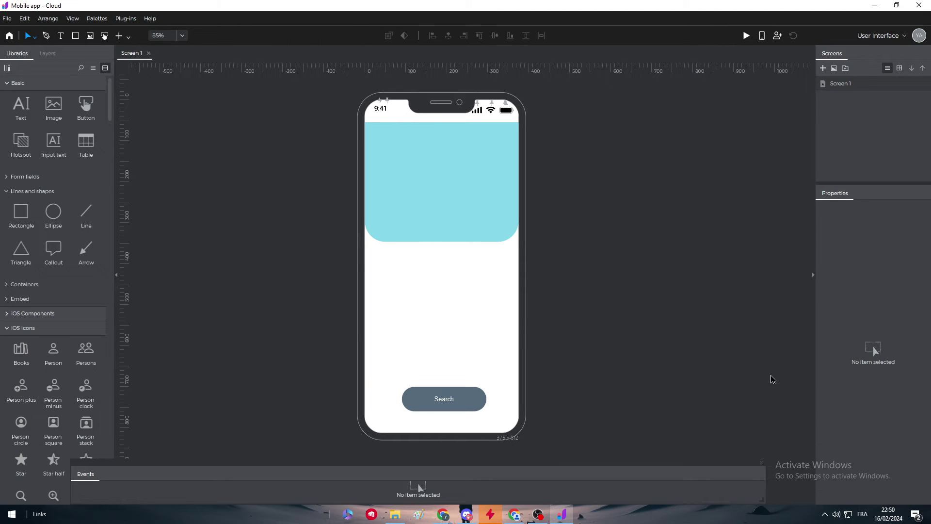
{"action": "left_click", "coordinate": [473, 401]}
Step: Add a Drop Shadow effect to the button and bring up its shadow settings
{"action": "scroll", "coordinate": [875, 352], "scroll_direction": "down", "scroll_amount": 1}
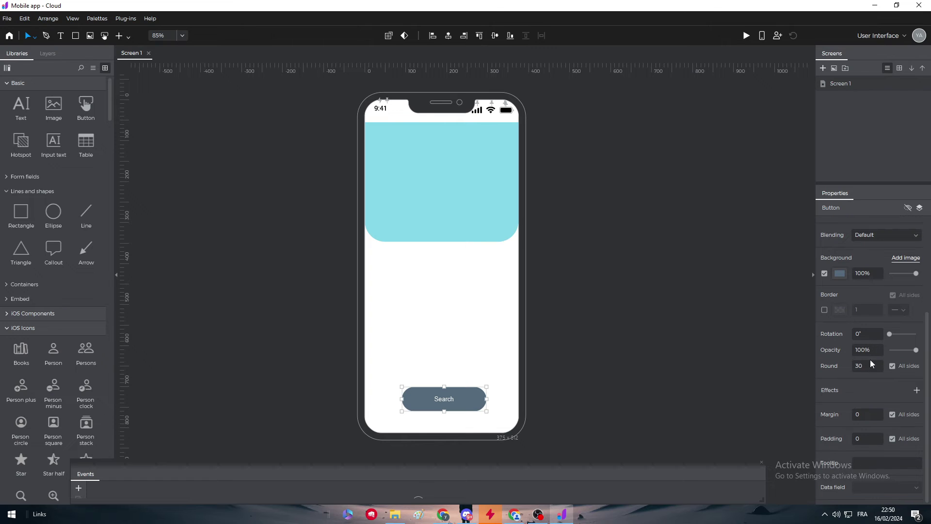
{"action": "left_click", "coordinate": [916, 390]}
{"action": "scroll", "coordinate": [866, 380], "scroll_direction": "down", "scroll_amount": 1}
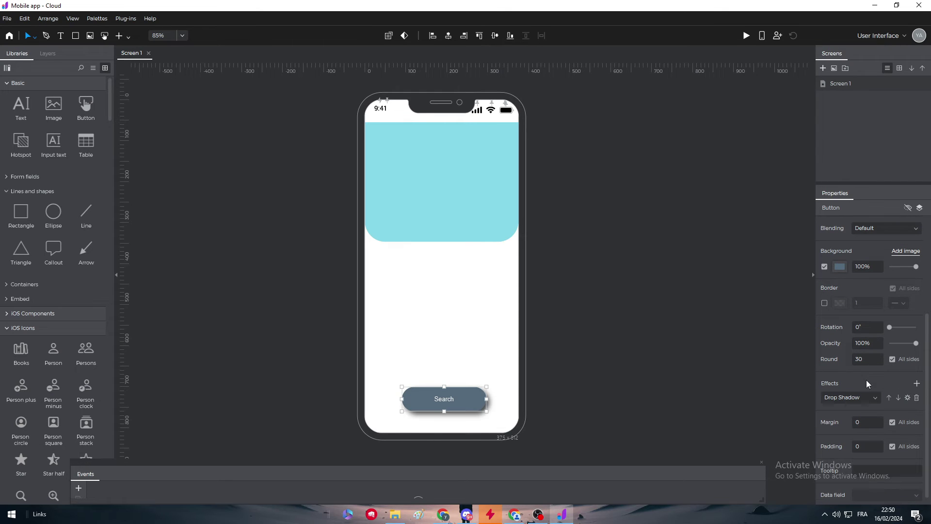
{"action": "left_click", "coordinate": [863, 421]}
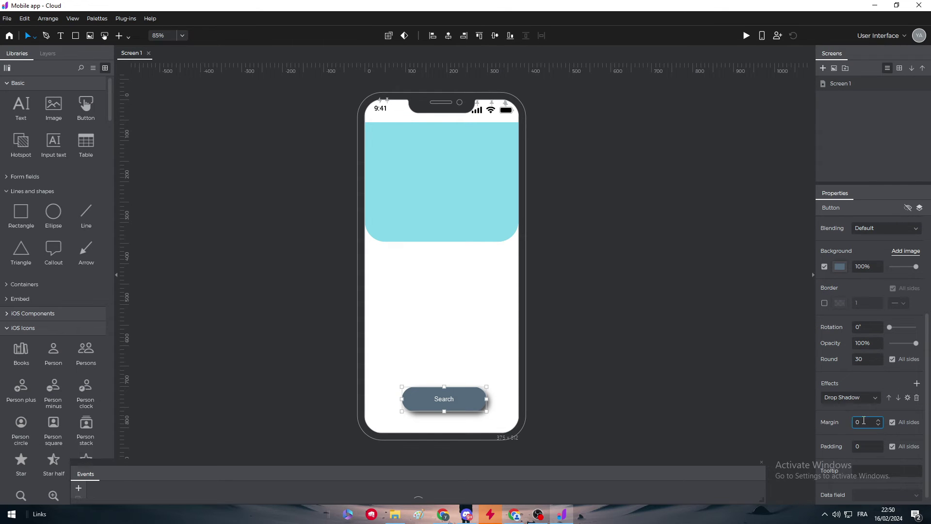
{"action": "left_click", "coordinate": [874, 398]}
{"action": "left_click", "coordinate": [876, 435]}
{"action": "type", "text": "50"}
{"action": "left_click", "coordinate": [757, 410]}
{"action": "key", "text": "ctrl+z"}
{"action": "left_click", "coordinate": [907, 397]}
Step: Set the shadow angle to 3°, distance to 4 and blur to 7
{"action": "mouse_move", "coordinate": [488, 221]}
{"action": "left_mouse_down"}
{"action": "mouse_move", "coordinate": [485, 238]}
{"action": "mouse_move", "coordinate": [503, 226]}
{"action": "left_mouse_up"}
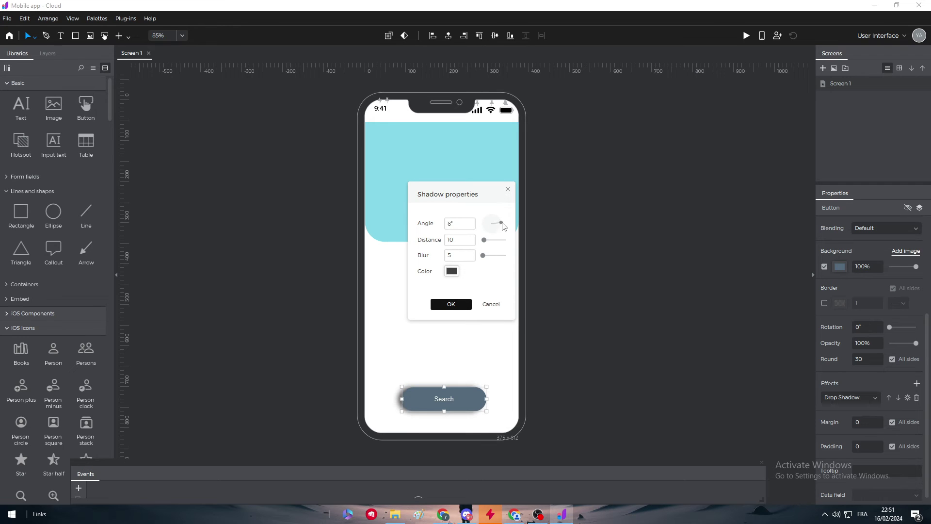
{"action": "left_click", "coordinate": [471, 242]}
{"action": "left_click", "coordinate": [470, 242]}
{"action": "left_click", "coordinate": [470, 242]}
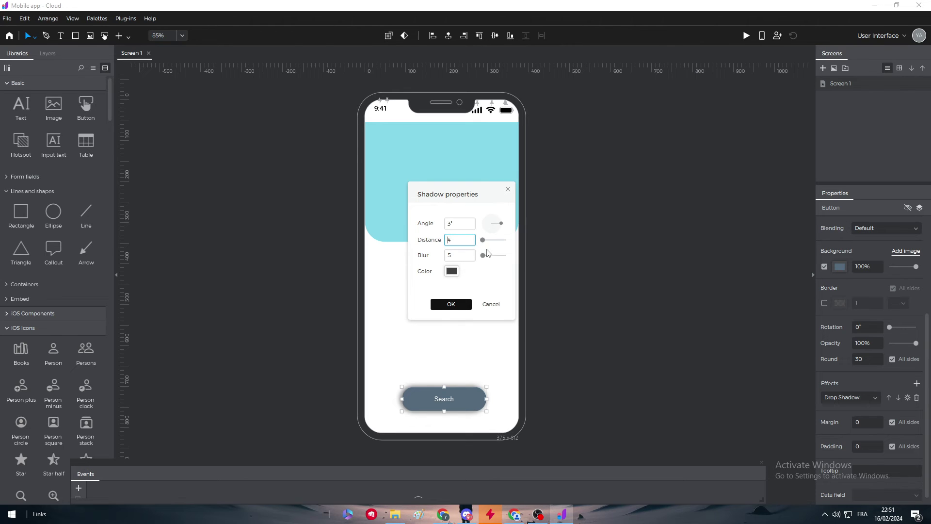
{"action": "left_click", "coordinate": [487, 252]}
{"action": "left_click", "coordinate": [487, 252]}
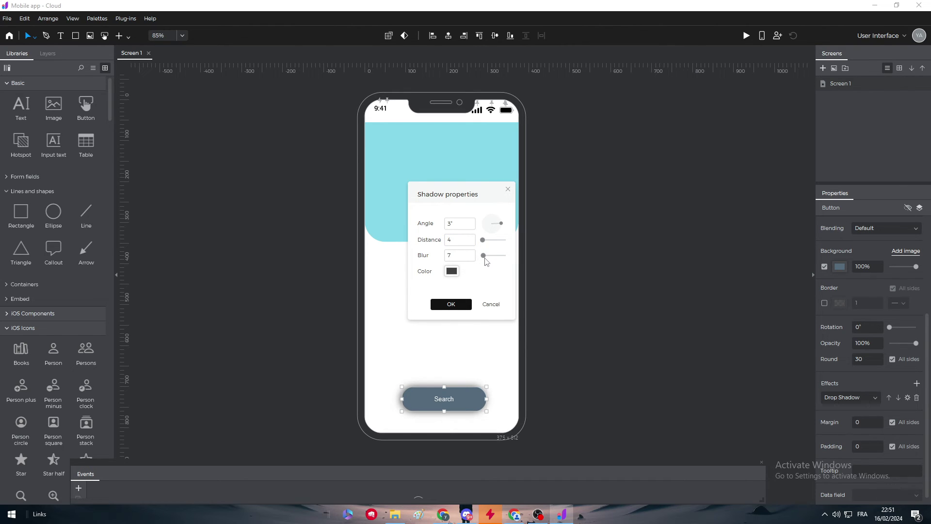
Step: Lower the #404040 shadow colour to 39% opacity and confirm the shadow
{"action": "left_click", "coordinate": [452, 270]}
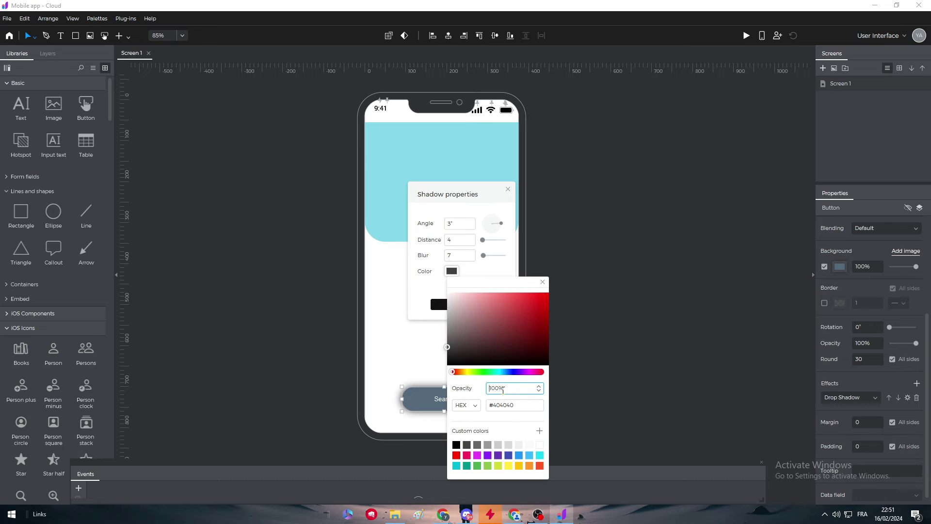
{"action": "left_click", "coordinate": [539, 391]}
{"action": "left_click", "coordinate": [539, 391]}
{"action": "left_click", "coordinate": [539, 391]}
{"action": "left_click", "coordinate": [539, 391]}
{"action": "left_click", "coordinate": [538, 391]}
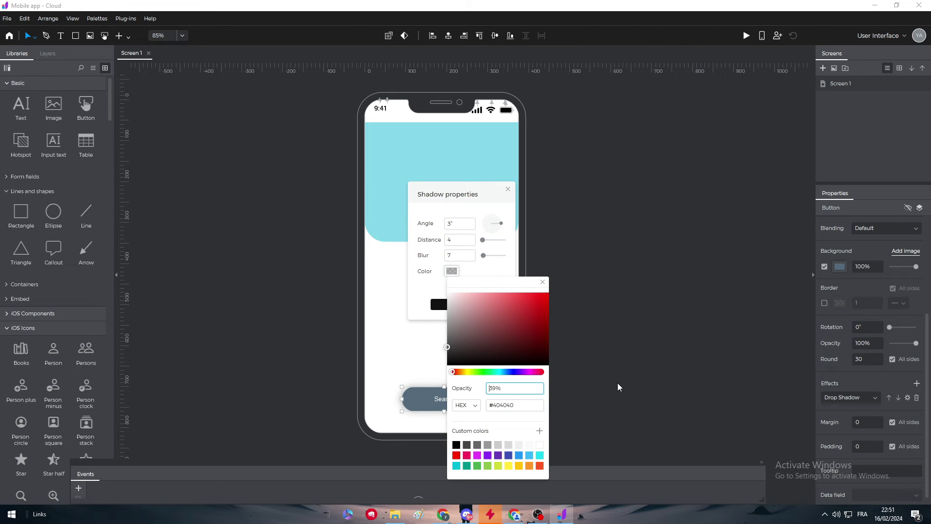
{"action": "left_click", "coordinate": [542, 282]}
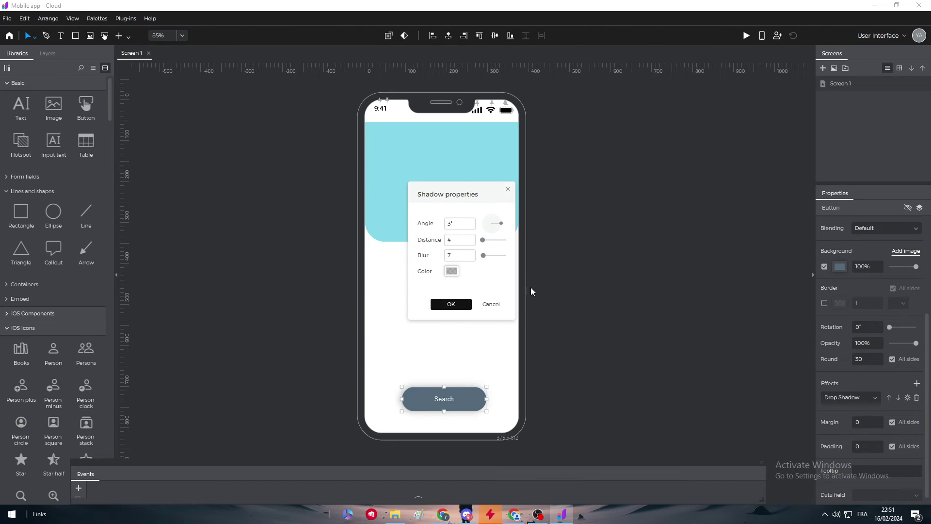
{"action": "left_click", "coordinate": [451, 304]}
{"action": "left_click", "coordinate": [649, 343]}
Step: Extend the light-blue header rectangle further down the screen
{"action": "left_click", "coordinate": [451, 238]}
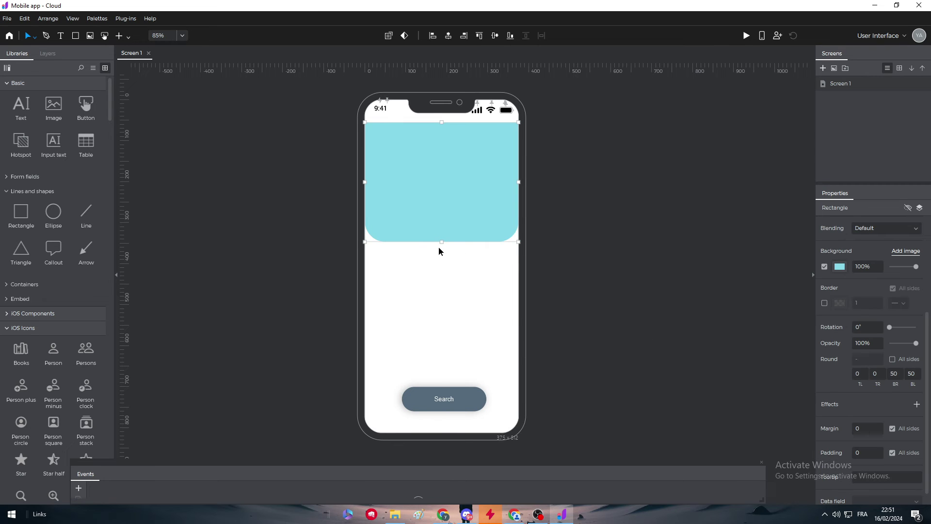
{"action": "left_click_drag", "start_coordinate": [441, 243], "coordinate": [442, 266]}
{"action": "left_click", "coordinate": [568, 268]}
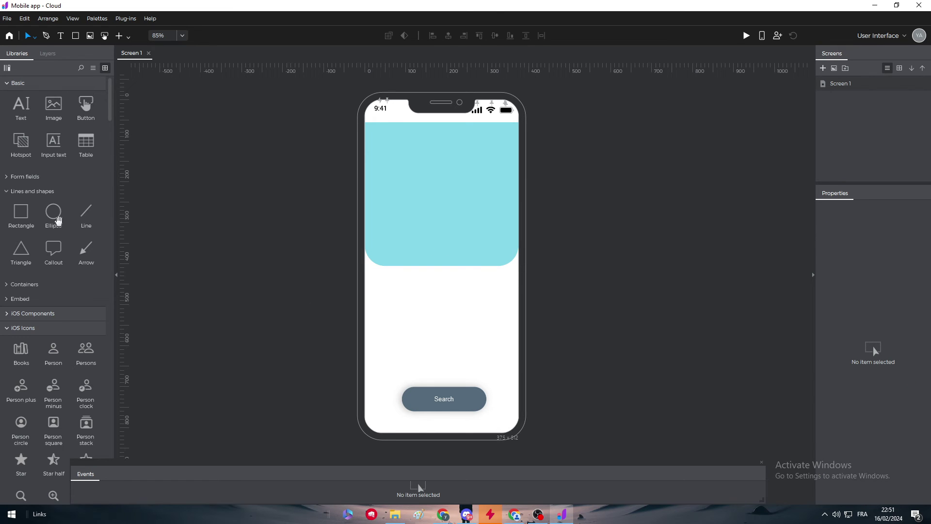
Step: Add a small circle labelled 1 above the Search button
{"action": "left_click_drag", "start_coordinate": [51, 220], "coordinate": [374, 315]}
{"action": "left_click_drag", "start_coordinate": [434, 314], "coordinate": [394, 348]}
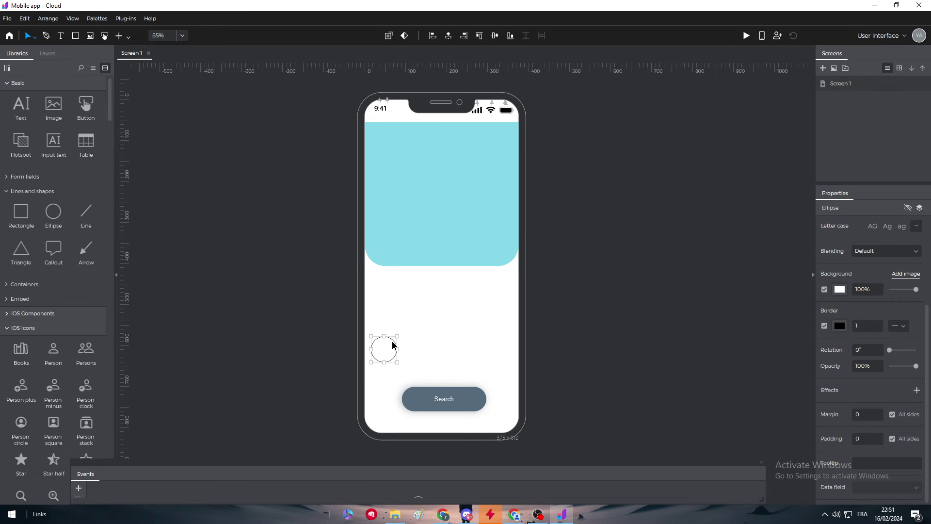
{"action": "double_click", "coordinate": [390, 351]}
{"action": "type", "text": "1"}
{"action": "left_click", "coordinate": [610, 362]}
Step: Duplicate the circle twice to the right, numbering the copies 2 and 3
{"action": "left_click", "coordinate": [391, 357]}
{"action": "left_click_drag", "start_coordinate": [391, 353], "coordinate": [416, 348]}
{"action": "double_click", "coordinate": [416, 348]}
{"action": "type", "text": "2"}
{"action": "left_click", "coordinate": [603, 370]}
{"action": "left_click", "coordinate": [423, 361]}
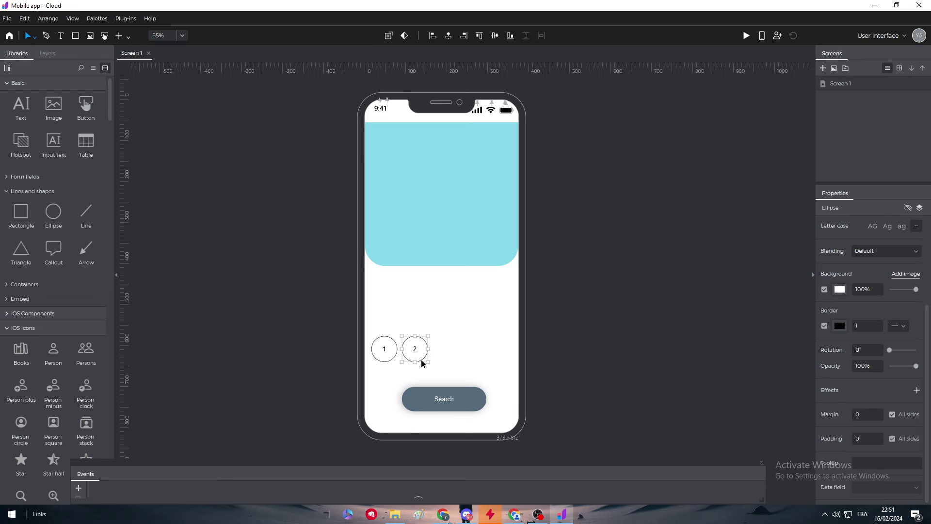
{"action": "left_click_drag", "start_coordinate": [423, 362], "coordinate": [452, 356]}
{"action": "double_click", "coordinate": [445, 349]}
{"action": "left_click", "coordinate": [611, 365]}
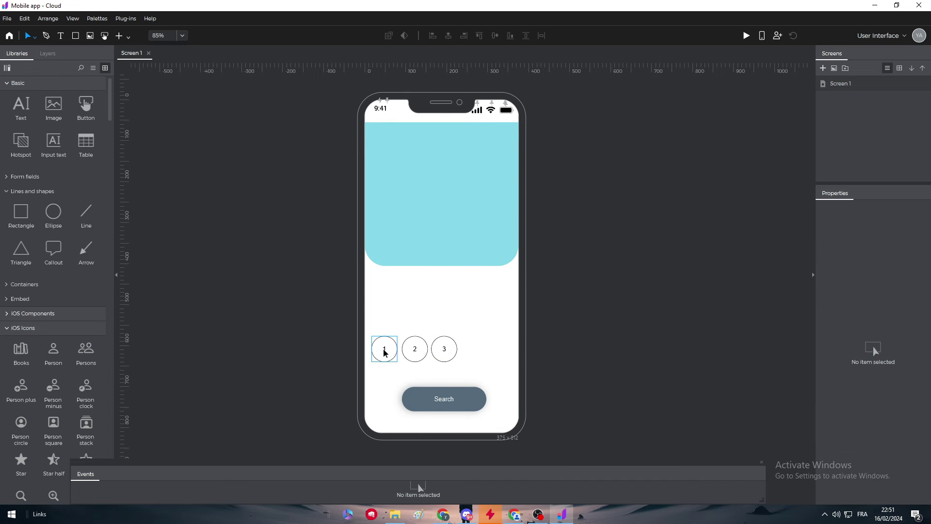
Step: Remove circle 1's border and fill it with the header's light blue
{"action": "left_click", "coordinate": [454, 354]}
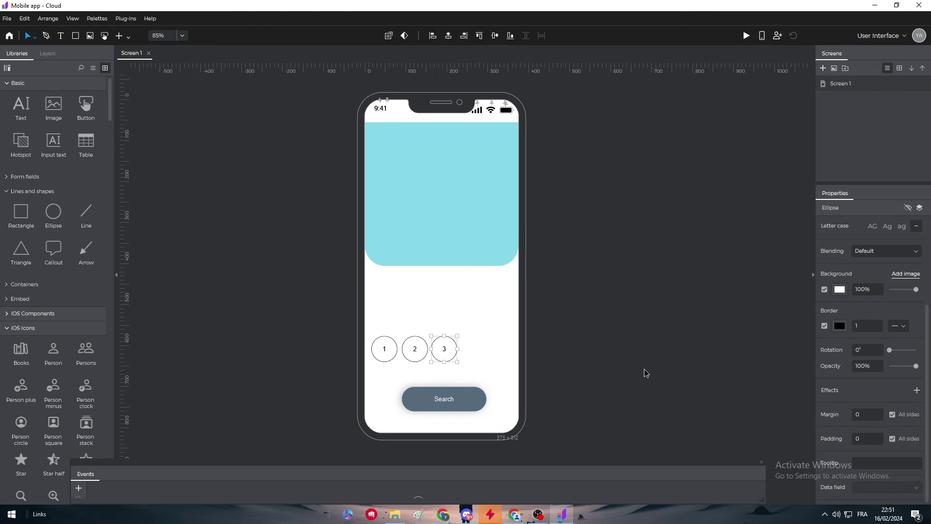
{"action": "left_click", "coordinate": [383, 356]}
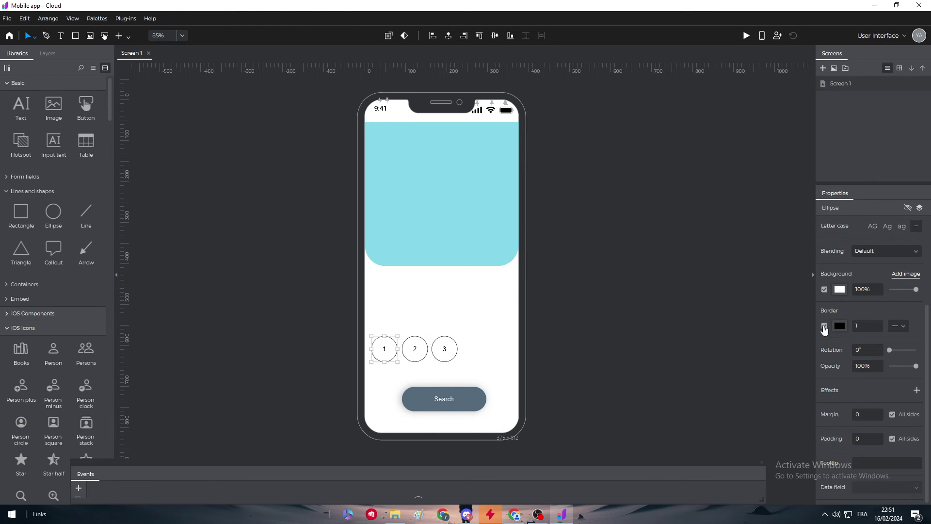
{"action": "left_click", "coordinate": [825, 326]}
{"action": "left_click", "coordinate": [839, 289]}
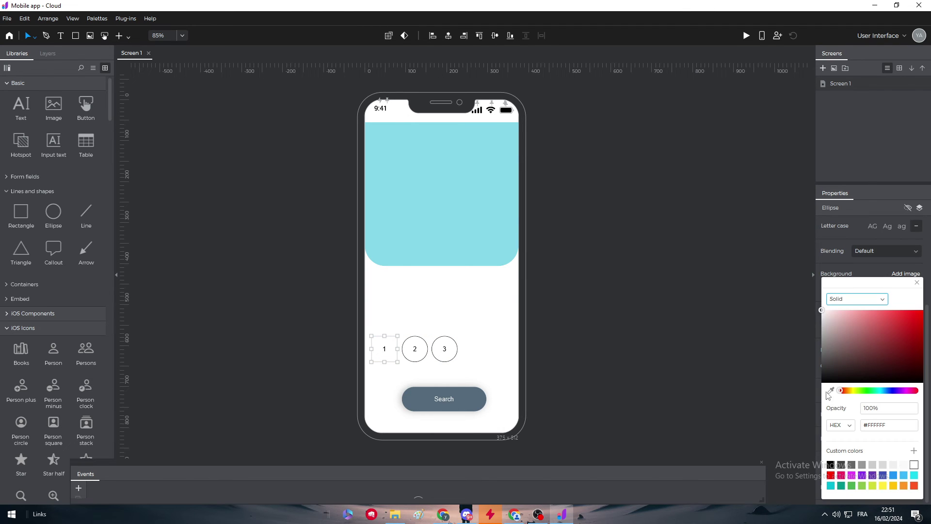
{"action": "left_click", "coordinate": [830, 390]}
{"action": "left_click", "coordinate": [491, 204]}
{"action": "left_click", "coordinate": [295, 250]}
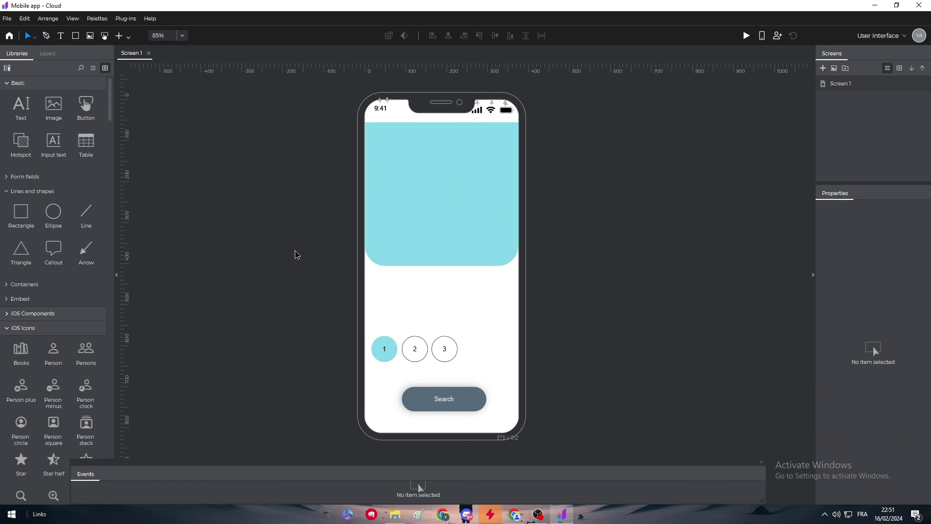
{"action": "left_click", "coordinate": [387, 348]}
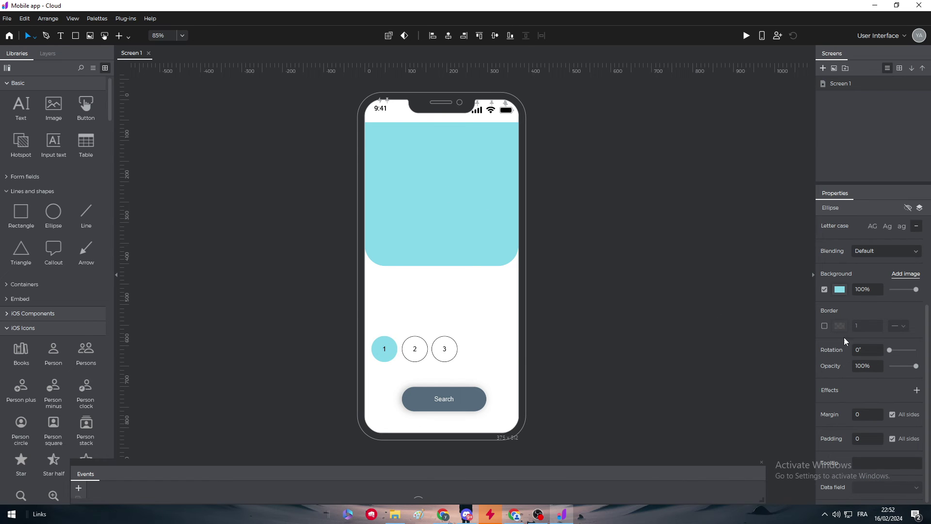
Step: Make circle 1's number white
{"action": "scroll", "coordinate": [888, 281], "scroll_direction": "up", "scroll_amount": 3}
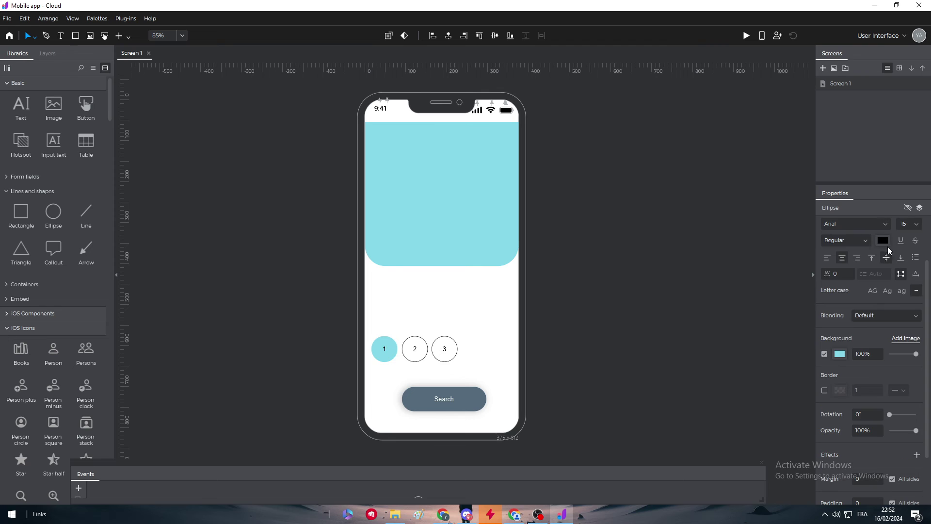
{"action": "left_click", "coordinate": [883, 240]}
{"action": "left_click", "coordinate": [822, 263]}
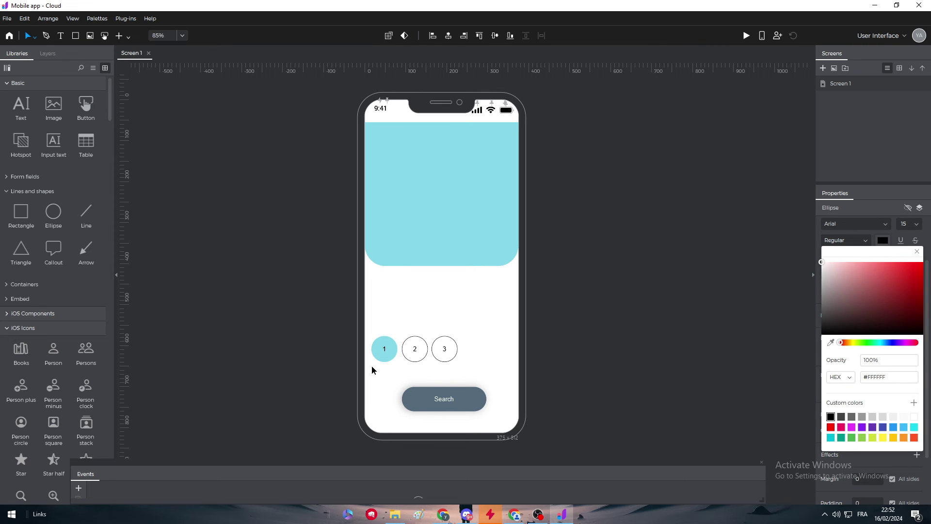
{"action": "left_click", "coordinate": [387, 351]}
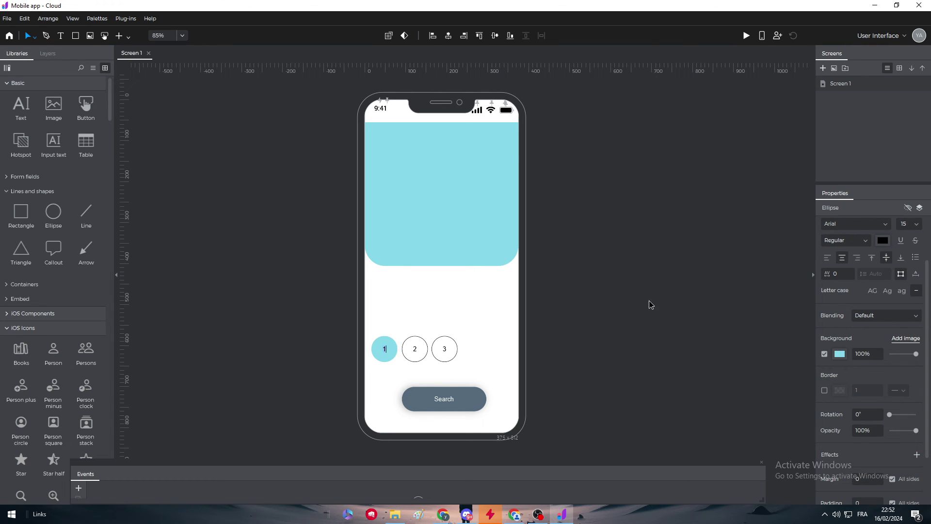
{"action": "left_click", "coordinate": [883, 240]}
{"action": "left_click", "coordinate": [825, 262]}
{"action": "left_click", "coordinate": [446, 332]}
Step: Give circles 2 and 3 no fill and a sampled slate-gray outline
{"action": "left_click", "coordinate": [419, 354]}
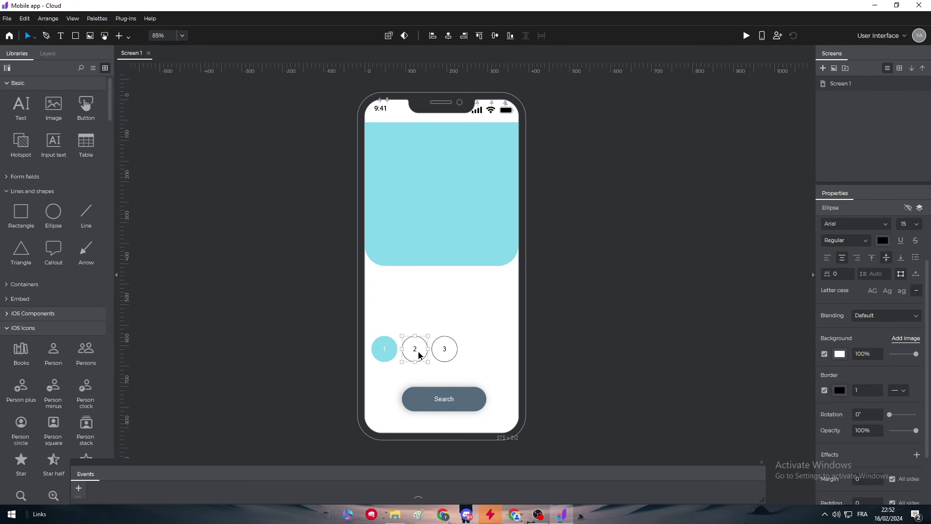
{"action": "left_click", "coordinate": [824, 353]}
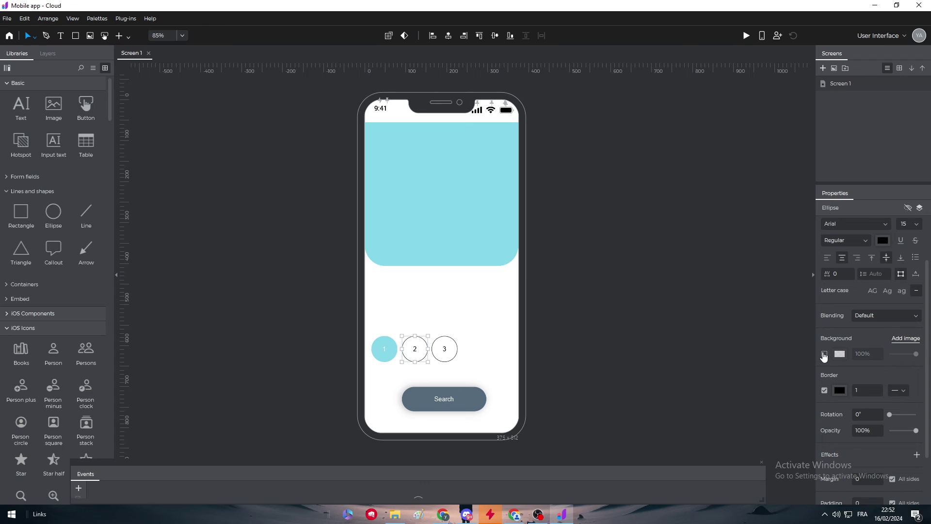
{"action": "left_click", "coordinate": [840, 391]}
{"action": "left_click", "coordinate": [831, 391]}
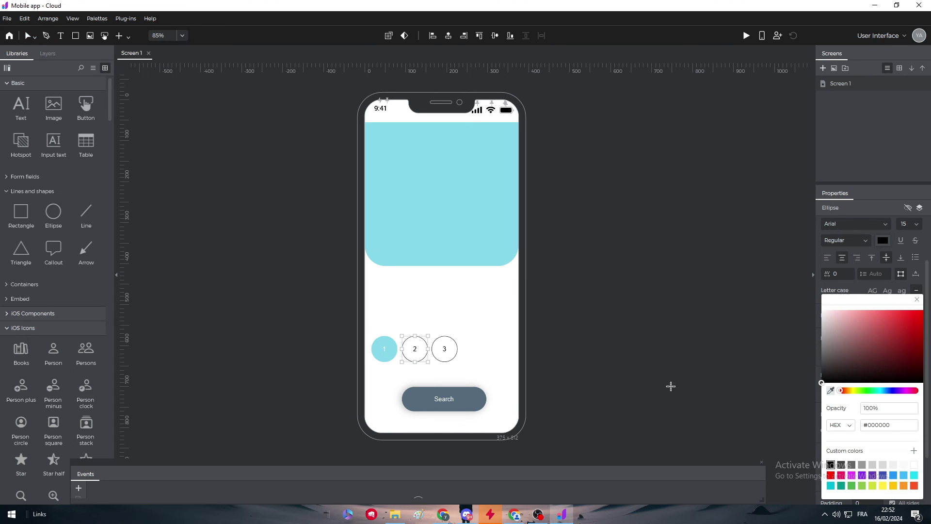
{"action": "left_click", "coordinate": [595, 373]}
{"action": "left_click", "coordinate": [456, 359]}
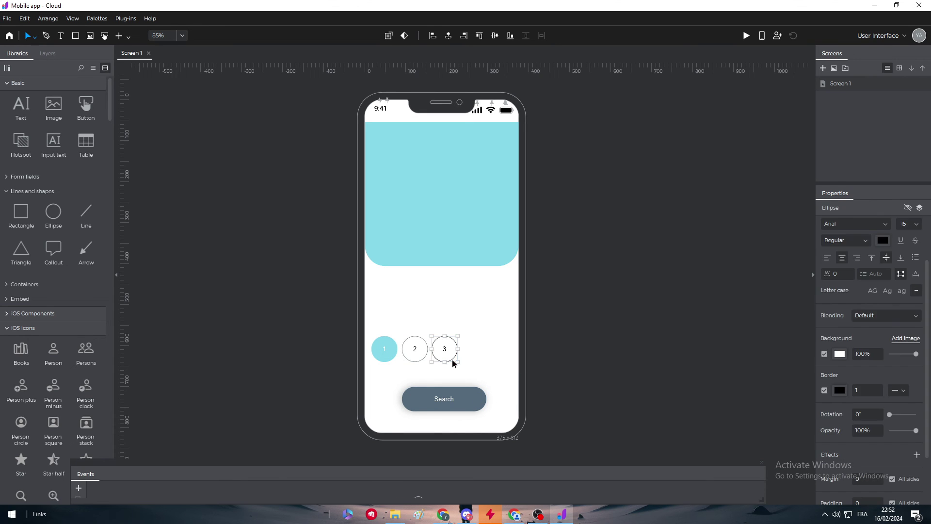
{"action": "left_click", "coordinate": [841, 394]}
{"action": "left_click", "coordinate": [831, 391]}
{"action": "left_click", "coordinate": [629, 357]}
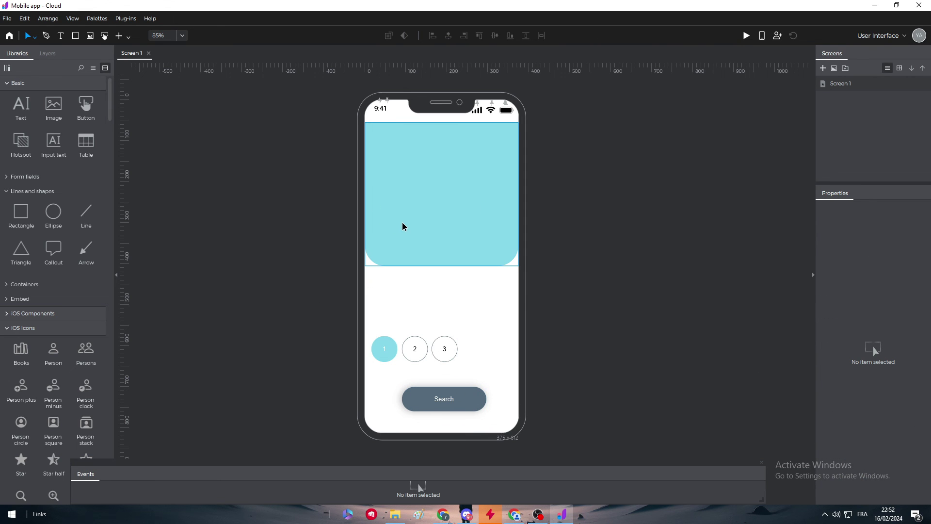
{"action": "mouse_move", "coordinate": [443, 512]}
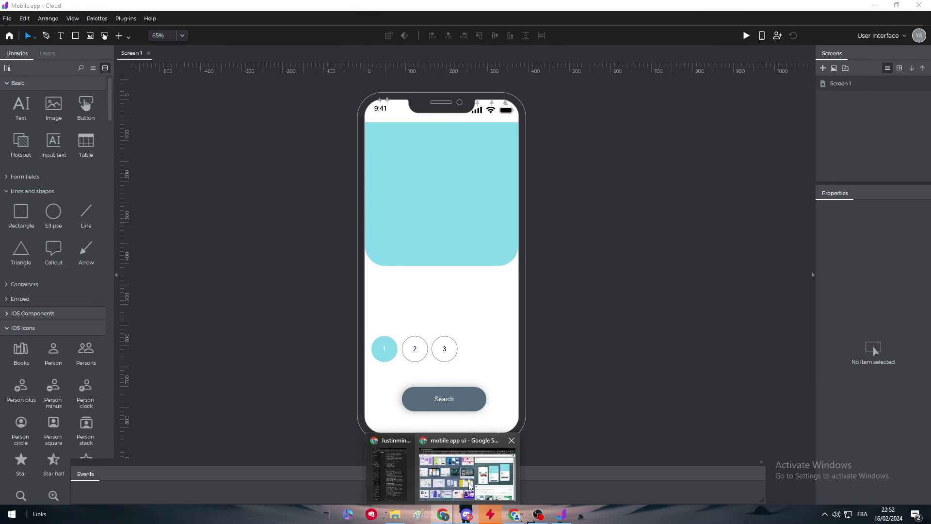
{"action": "mouse_move", "coordinate": [479, 486]}
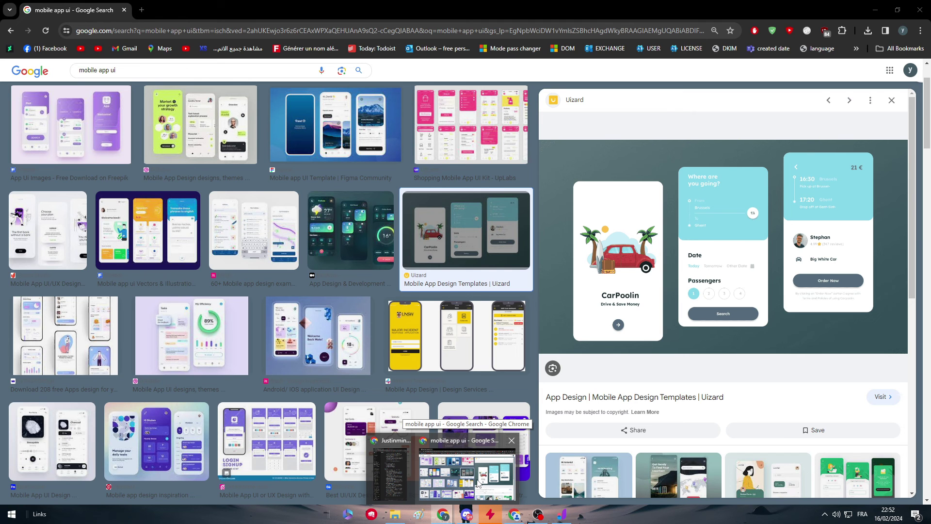
{"action": "left_click", "coordinate": [478, 485]}
{"action": "left_click", "coordinate": [561, 514]}
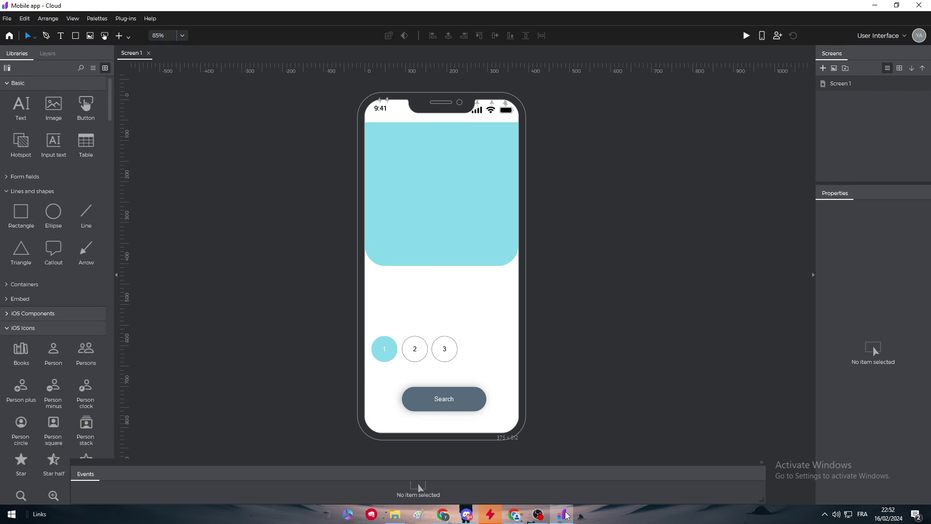
Step: Place a text element reading 'DATE' above the circles and make it bold
{"action": "left_click_drag", "start_coordinate": [21, 110], "coordinate": [378, 286]}
{"action": "double_click", "coordinate": [410, 291]}
{"action": "type", "text": "DATE"}
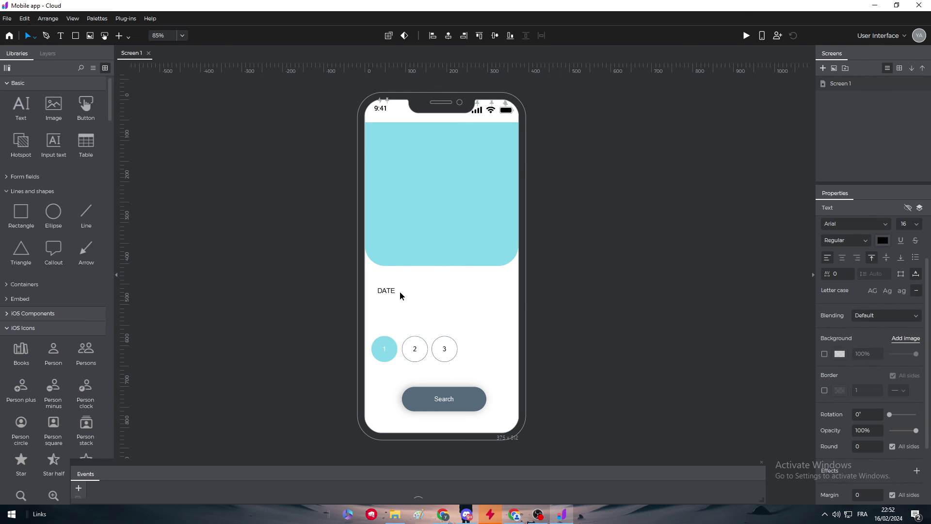
{"action": "double_click", "coordinate": [390, 289]}
{"action": "left_click", "coordinate": [865, 241]}
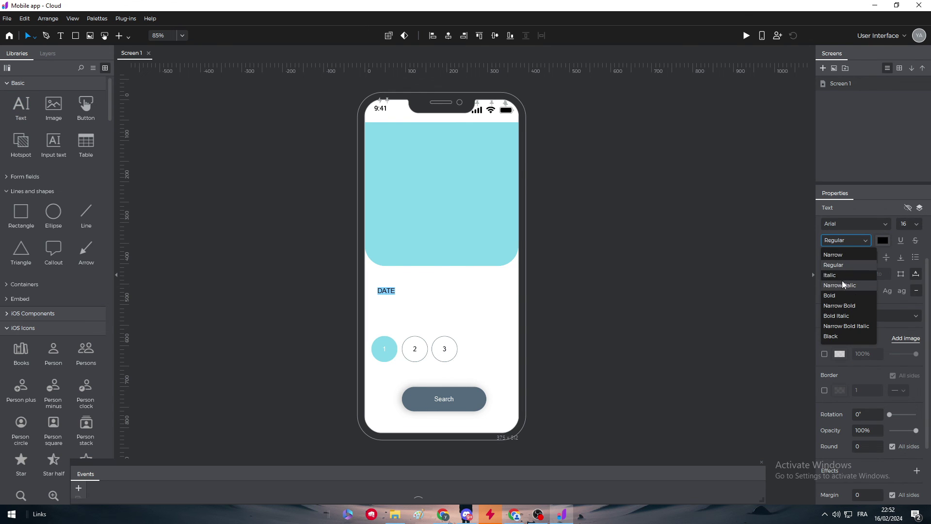
{"action": "left_click", "coordinate": [848, 299]}
{"action": "left_click", "coordinate": [427, 293]}
{"action": "left_click", "coordinate": [397, 293]}
{"action": "mouse_move", "coordinate": [396, 296]}
{"action": "left_mouse_down"}
{"action": "mouse_move", "coordinate": [407, 297]}
{"action": "mouse_move", "coordinate": [399, 296]}
{"action": "left_mouse_up"}
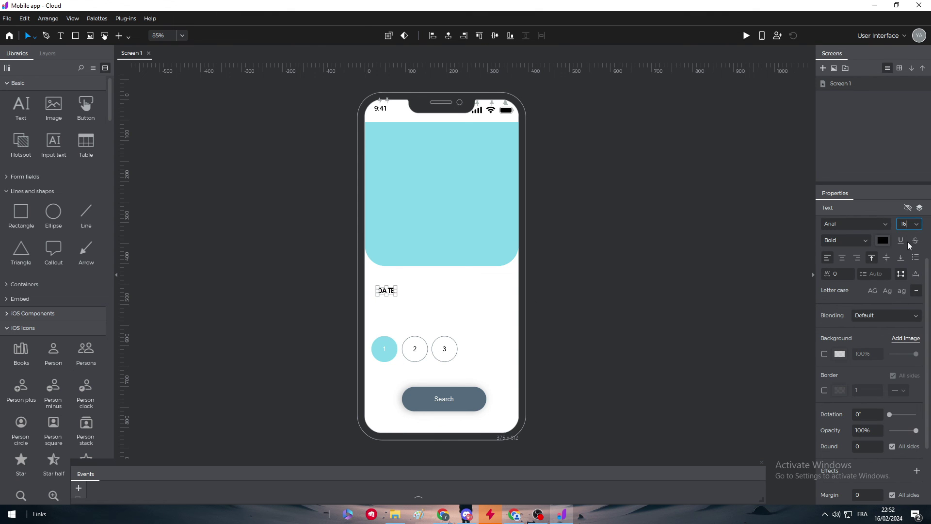
Step: Enlarge DATE to 26 pt and widen its box to keep it on one line
{"action": "left_click", "coordinate": [916, 224]}
{"action": "left_click", "coordinate": [391, 294]}
{"action": "double_click", "coordinate": [392, 293]}
{"action": "left_click", "coordinate": [916, 224]}
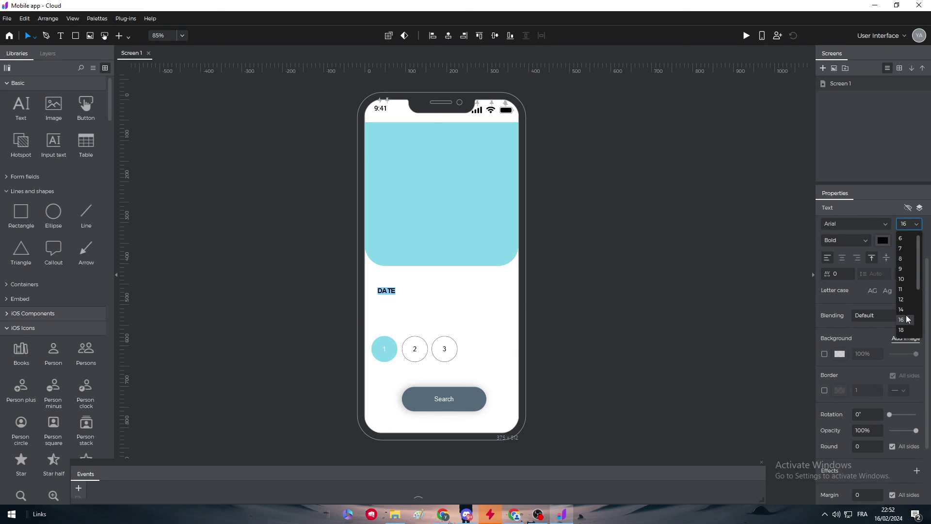
{"action": "left_click", "coordinate": [907, 292]}
{"action": "left_click", "coordinate": [718, 278]}
{"action": "left_click", "coordinate": [384, 299]}
{"action": "left_click_drag", "start_coordinate": [394, 298], "coordinate": [410, 299]}
{"action": "left_click", "coordinate": [664, 306]}
{"action": "mouse_move", "coordinate": [443, 513]}
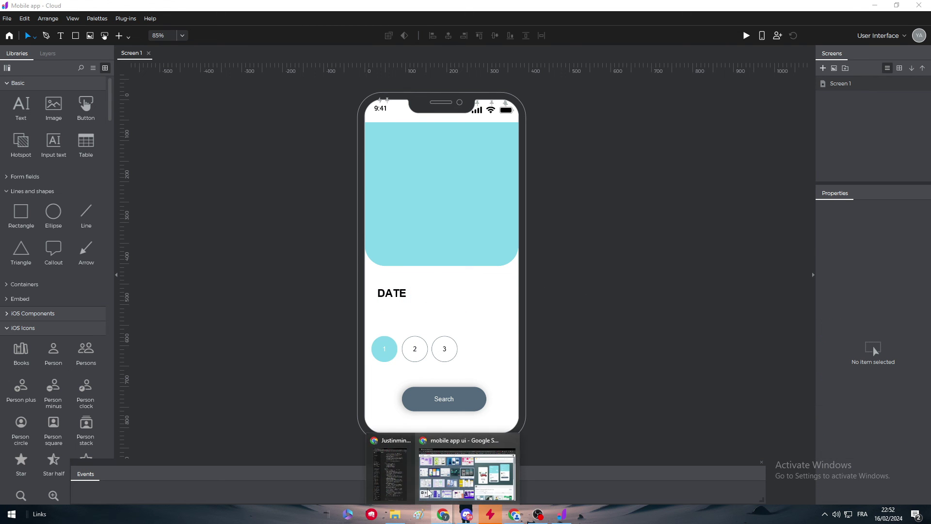